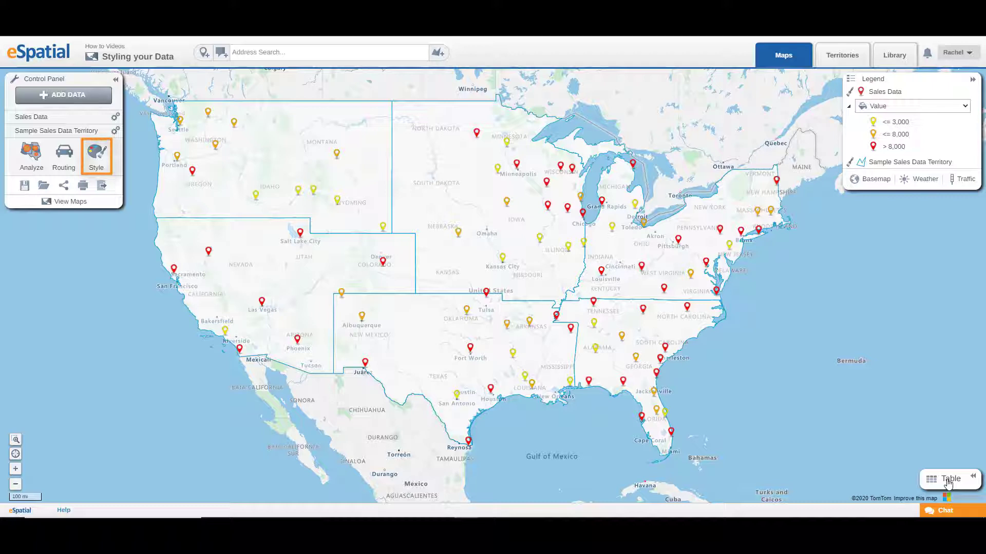
# Open the Style panel and set the Sales Data pin style to a solid circle.
pyautogui.click(100, 160)
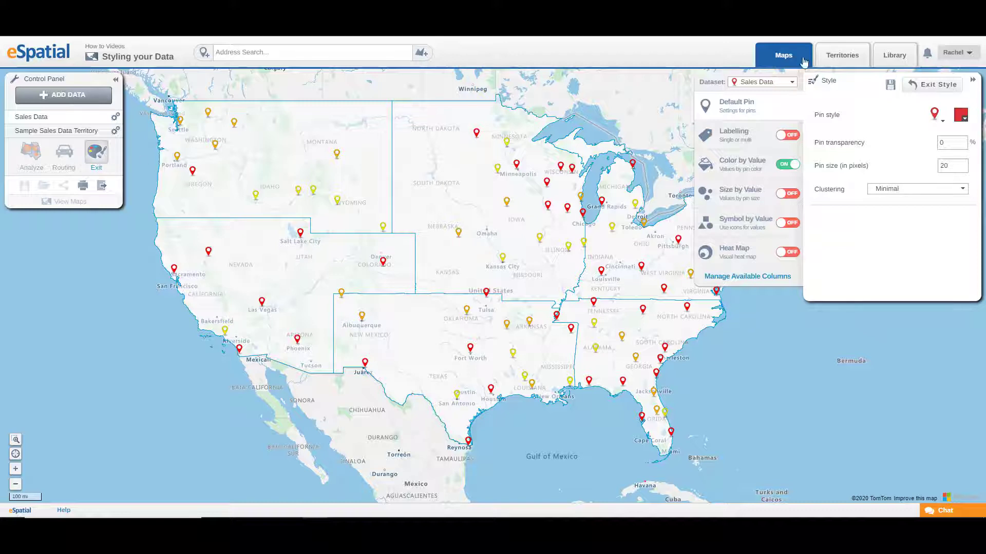
pyautogui.click(793, 85)
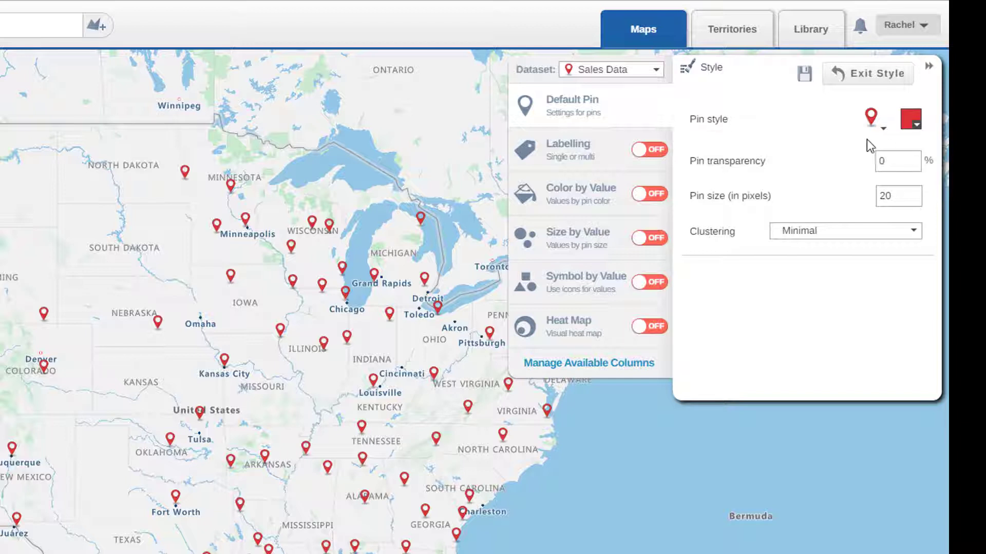
pyautogui.click(873, 123)
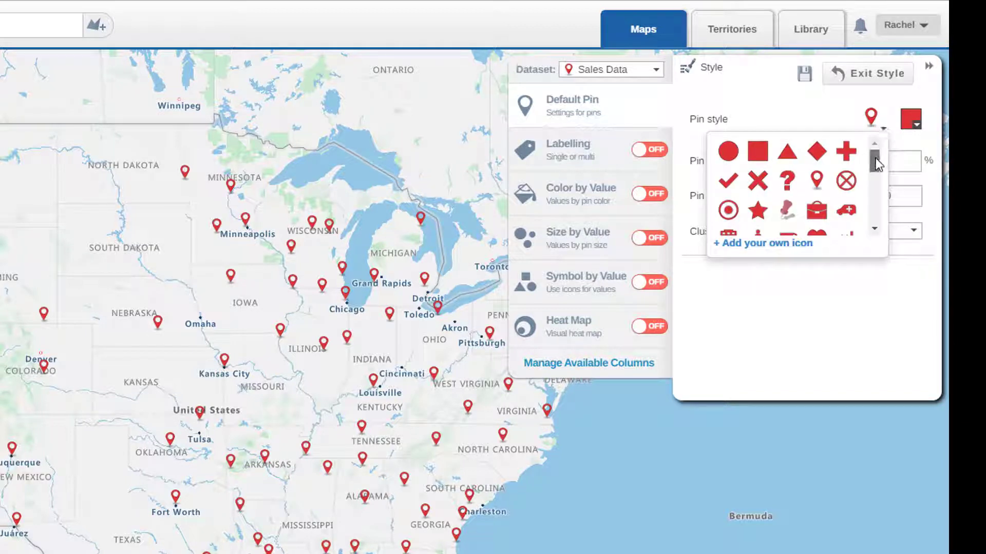
pyautogui.moveTo(876, 164)
pyautogui.mouseDown()
pyautogui.moveTo(868, 219)
pyautogui.moveTo(873, 164)
pyautogui.mouseUp()
pyautogui.click(727, 150)
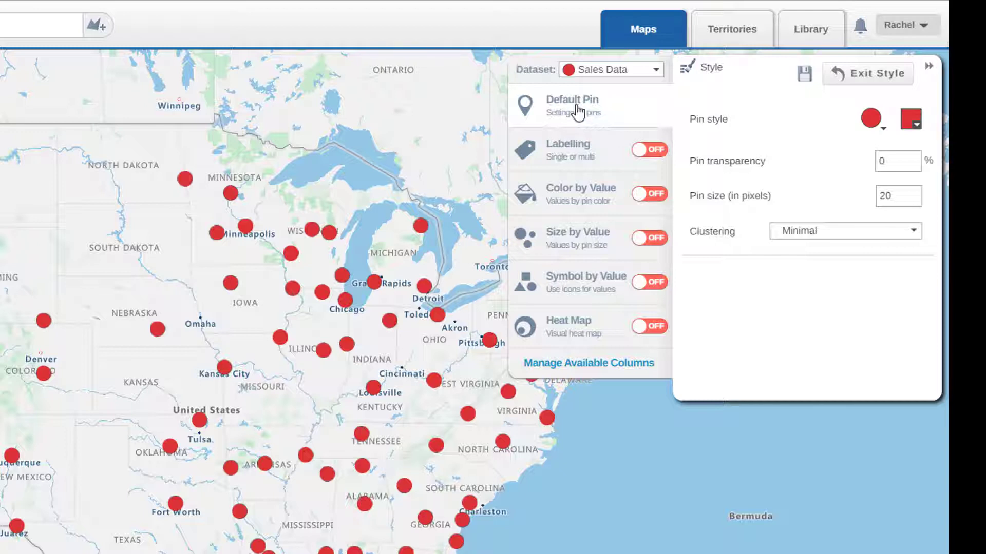
# Switch the dataset to Leads and set its pin style to a solid square.
pyautogui.click(591, 72)
pyautogui.click(594, 114)
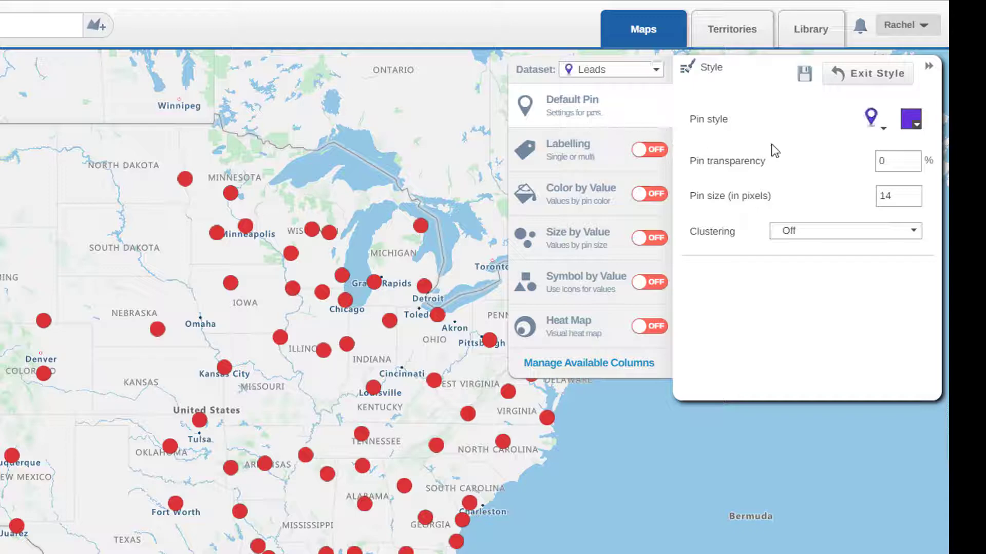
pyautogui.click(878, 122)
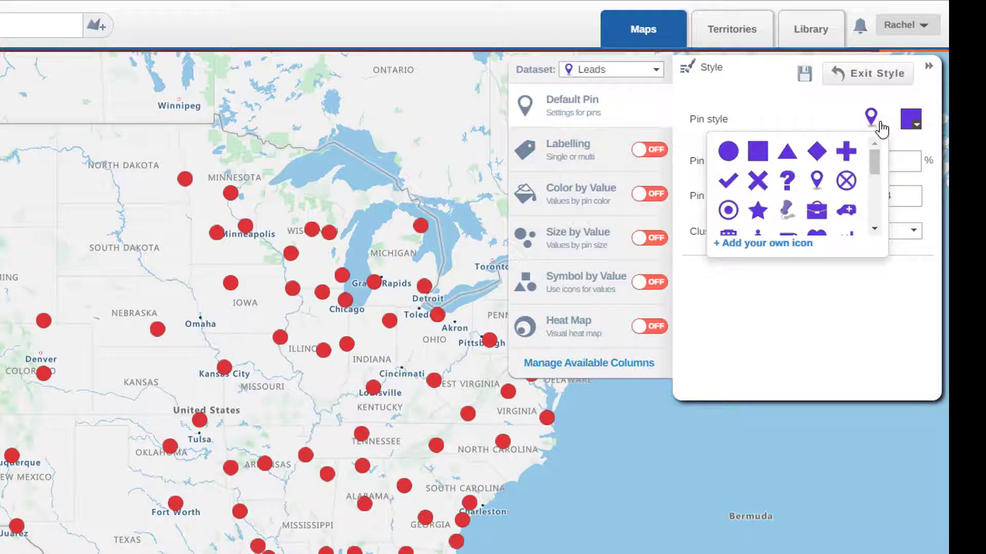
pyautogui.click(760, 155)
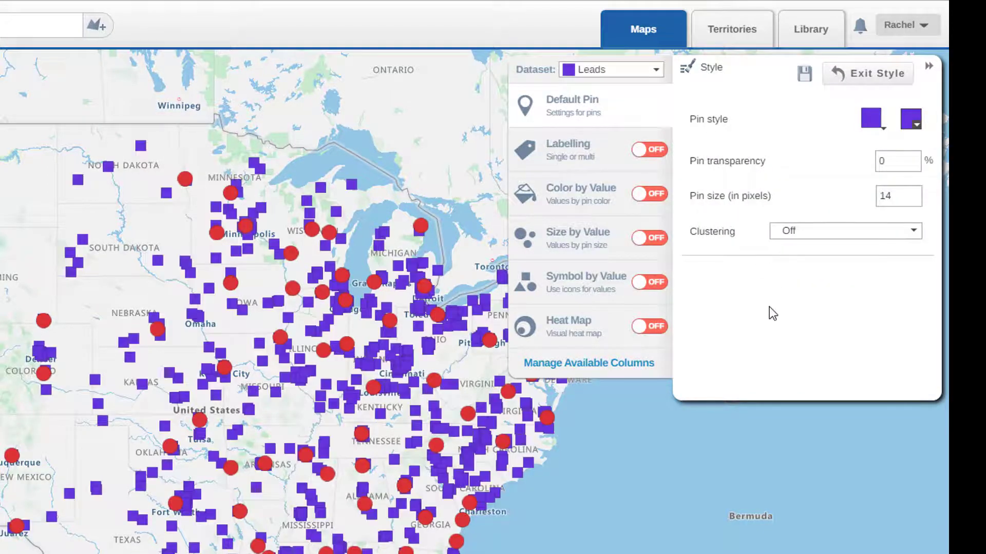
# Switch back to Sales Data and change its pin colour to a turquoise shade.
pyautogui.click(656, 71)
pyautogui.click(649, 94)
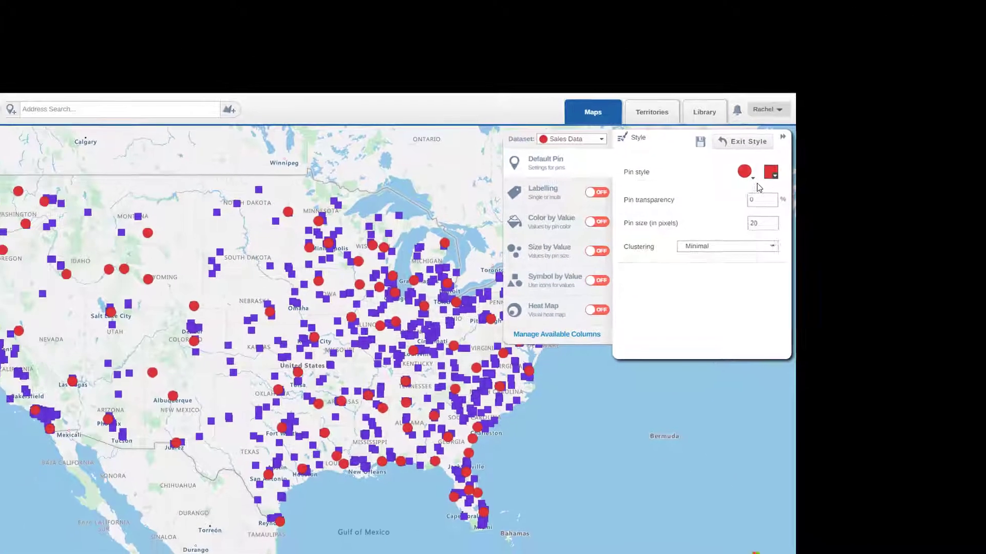
pyautogui.click(753, 179)
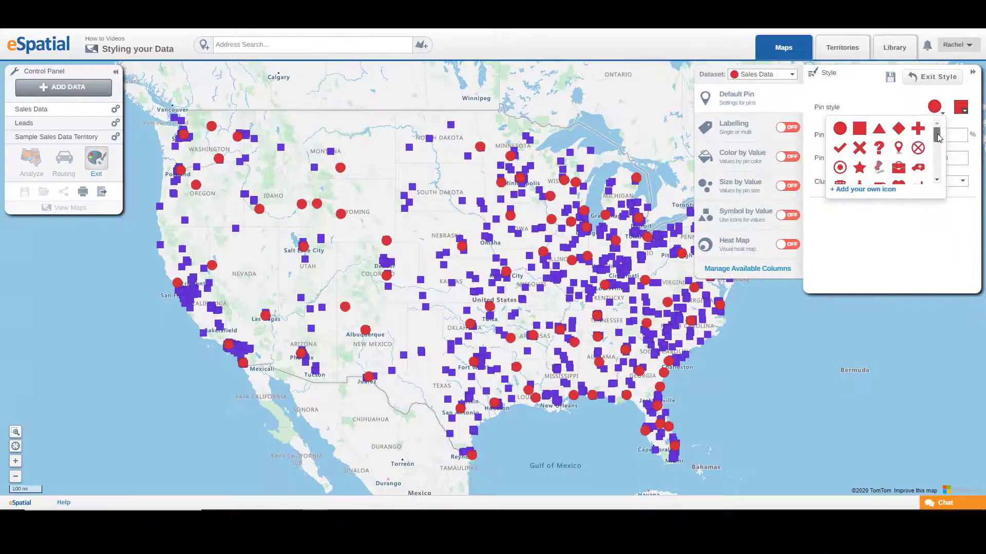
pyautogui.click(872, 190)
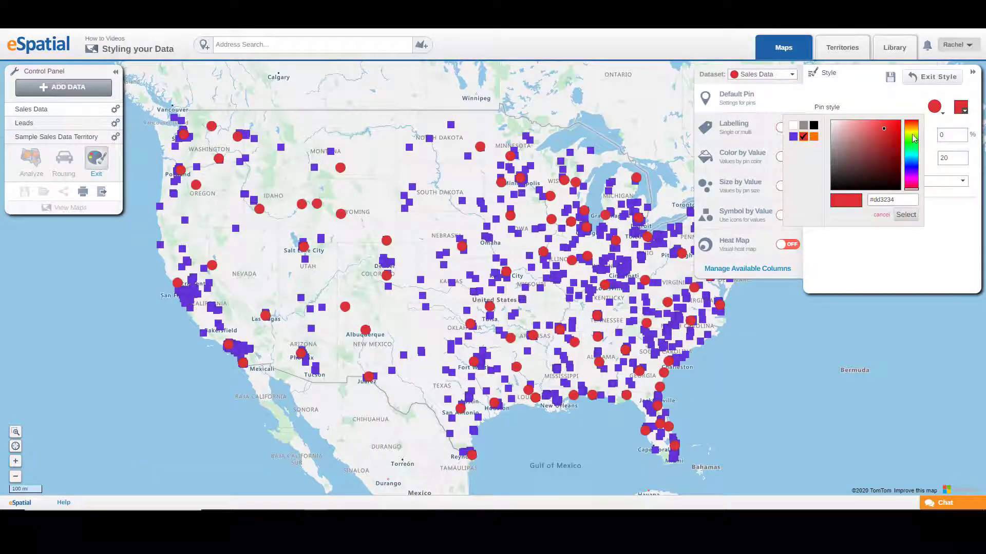
pyautogui.click(915, 155)
pyautogui.click(913, 220)
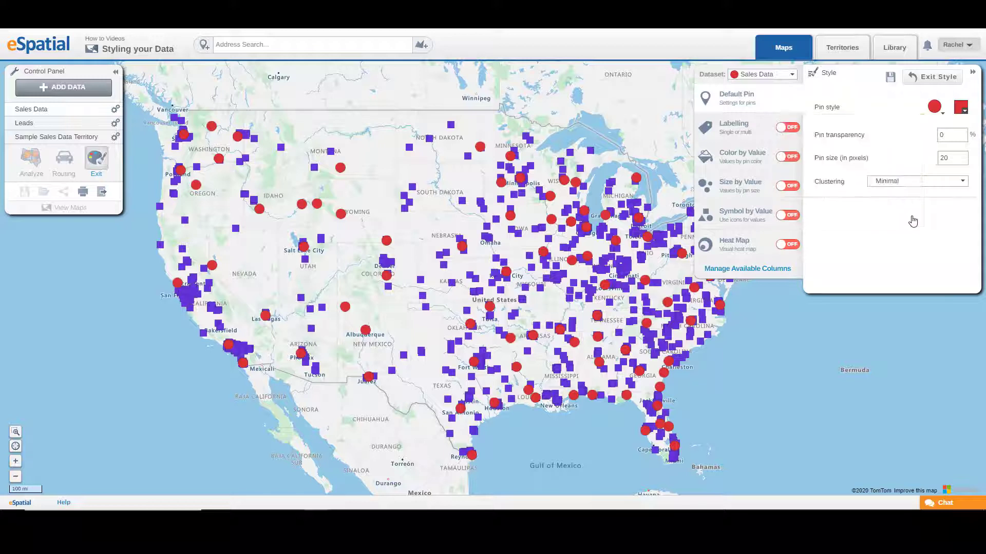
# Set the Sales Data pin transparency to 50%, then lower it with the transparency slider.
pyautogui.moveTo(944, 143); pyautogui.dragTo(931, 141)
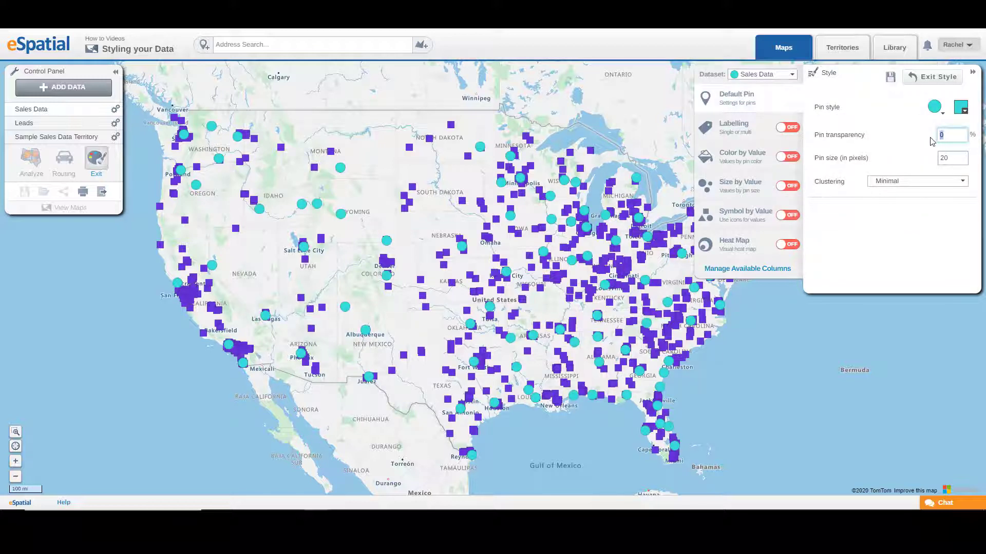
pyautogui.write('5')
pyautogui.click(946, 136)
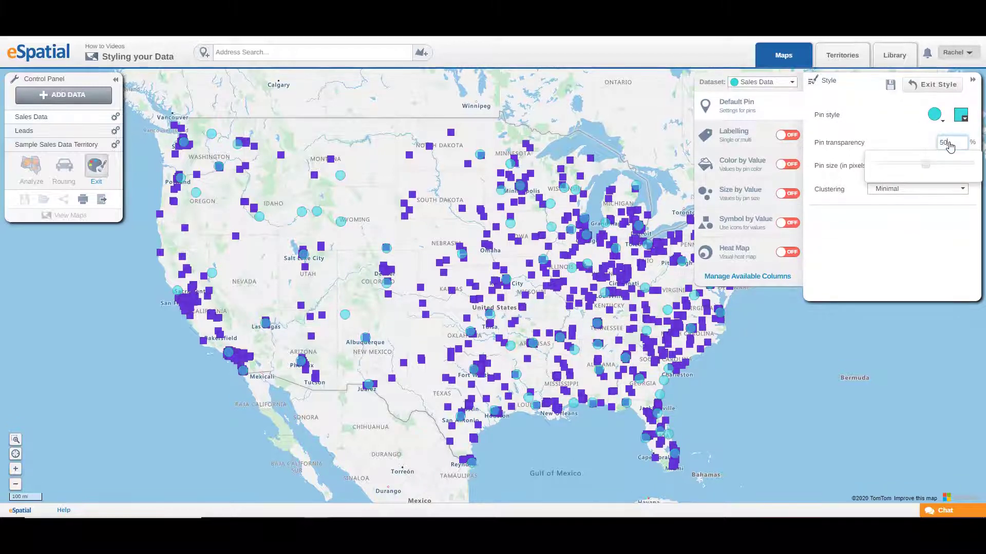
pyautogui.moveTo(925, 157); pyautogui.dragTo(878, 167)
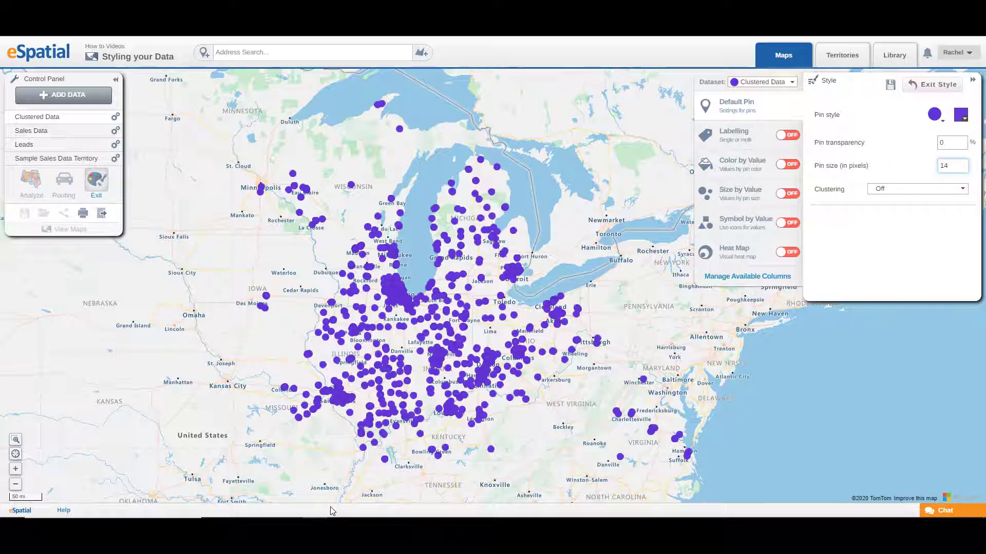
# Set clustering for the Clustered Data pins to Minimal.
pyautogui.click(940, 193)
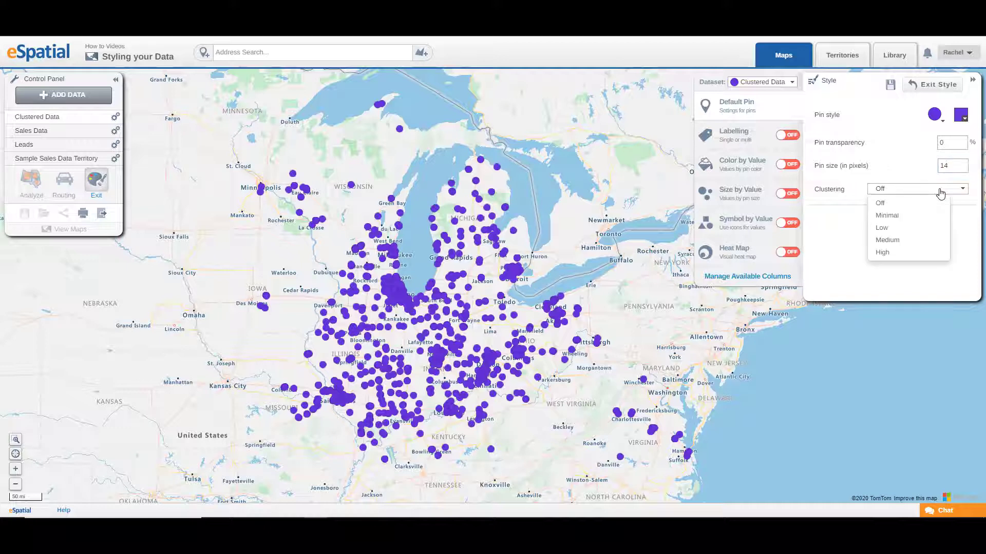
pyautogui.click(940, 194)
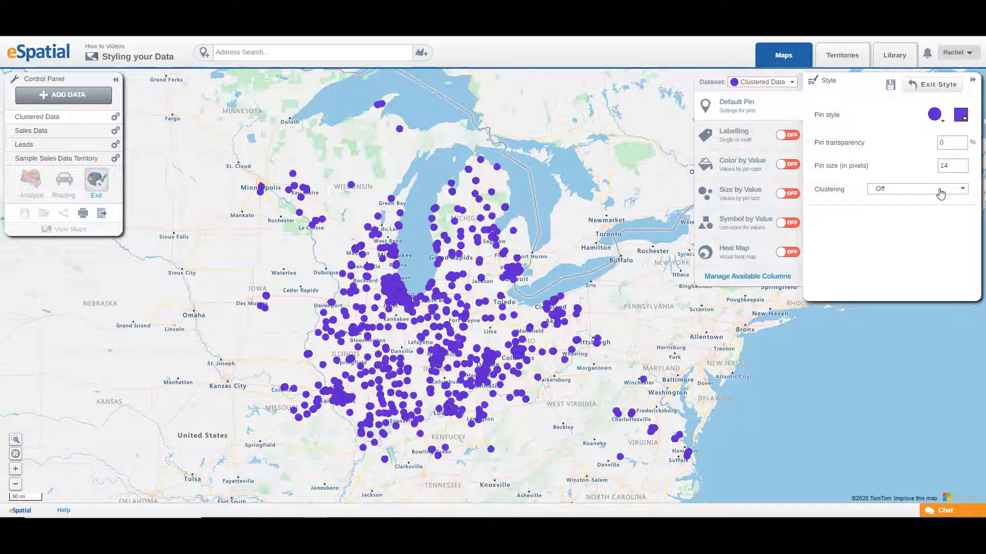
pyautogui.click(940, 193)
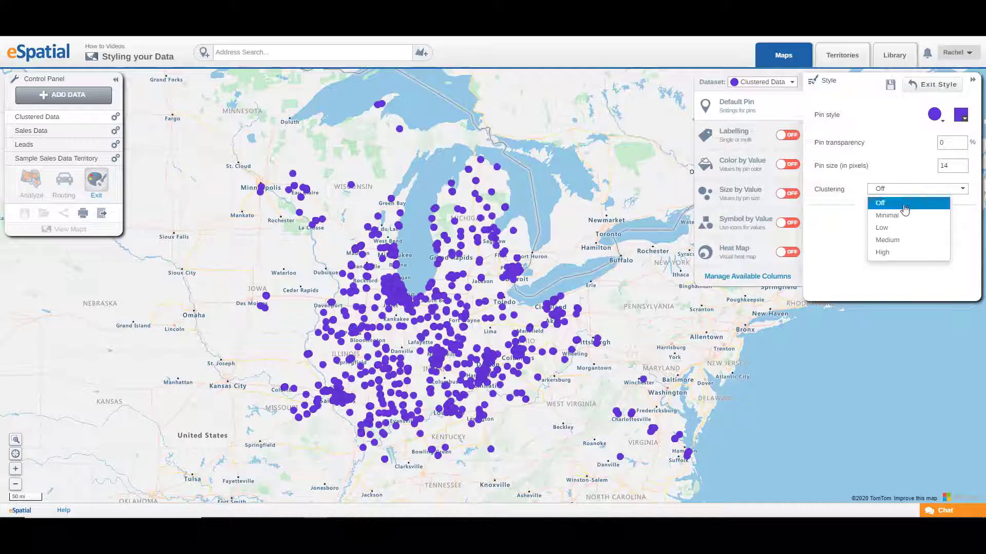
pyautogui.click(893, 217)
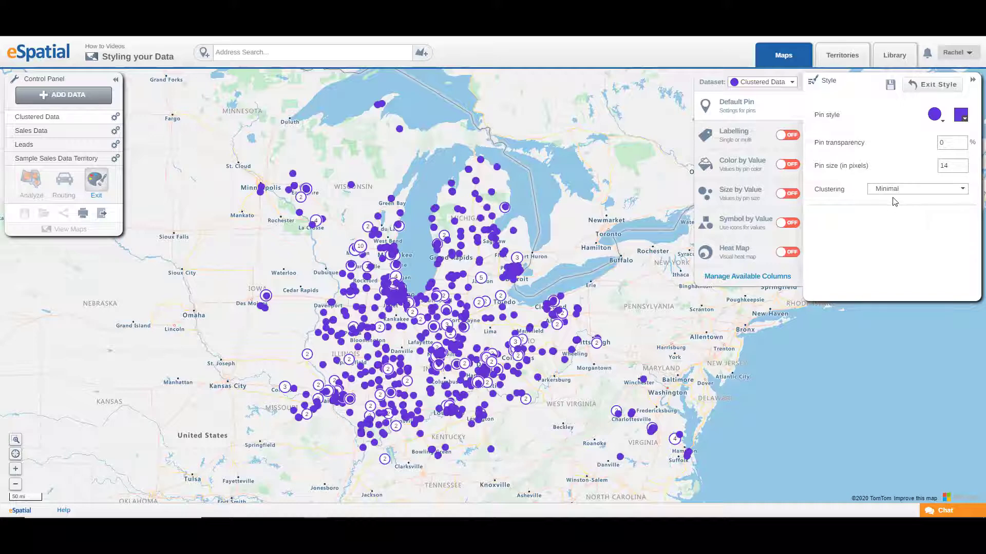
# Change the Clustered Data clustering level to Low and then to Medium.
pyautogui.click(892, 192)
pyautogui.click(888, 229)
pyautogui.click(893, 192)
pyautogui.click(892, 241)
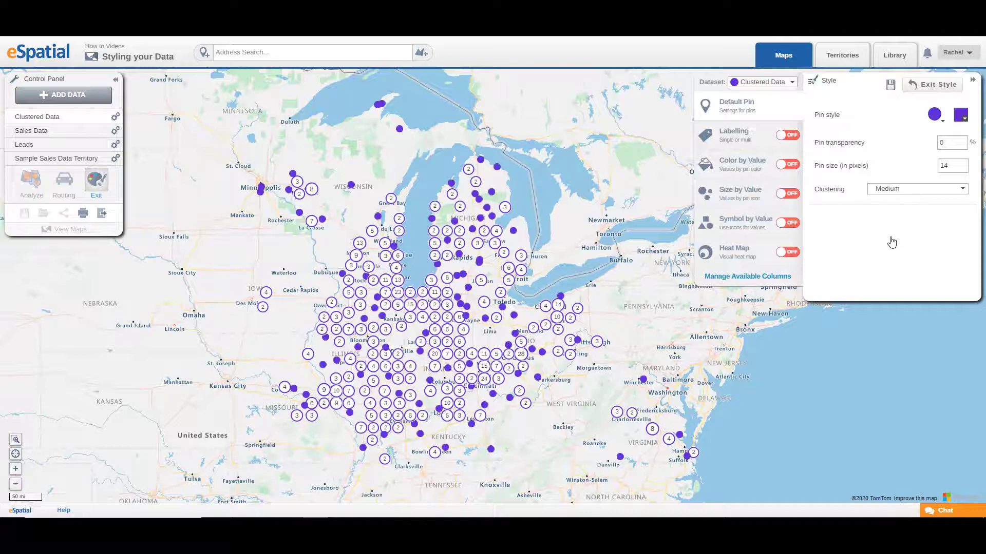
# Set the clustering level to High, then turn clustering back Off.
pyautogui.click(884, 193)
pyautogui.click(893, 256)
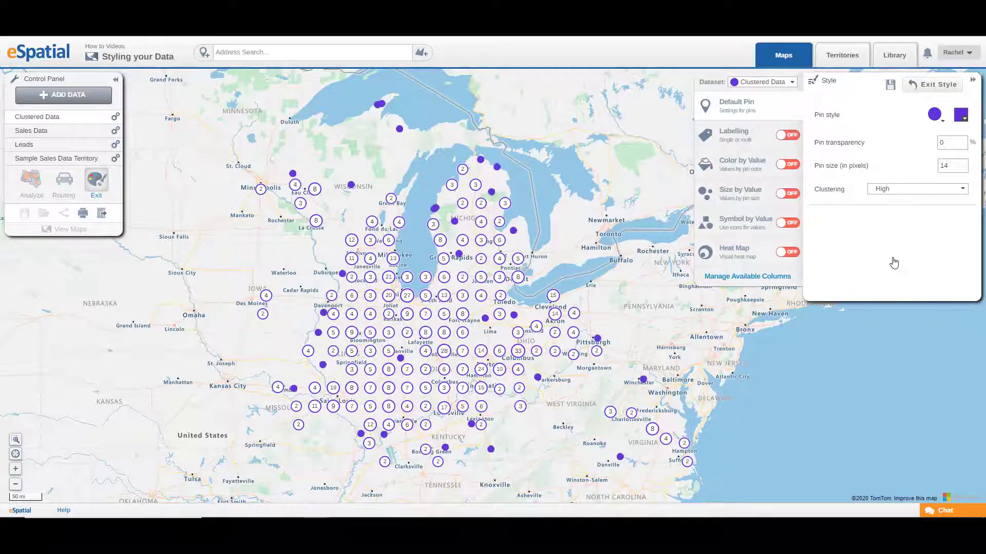
pyautogui.click(895, 195)
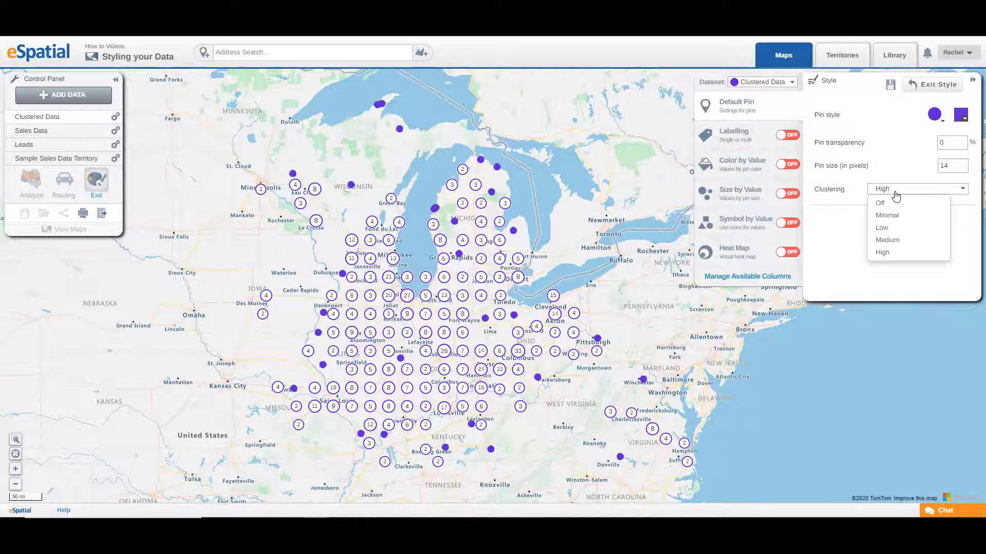
pyautogui.click(893, 203)
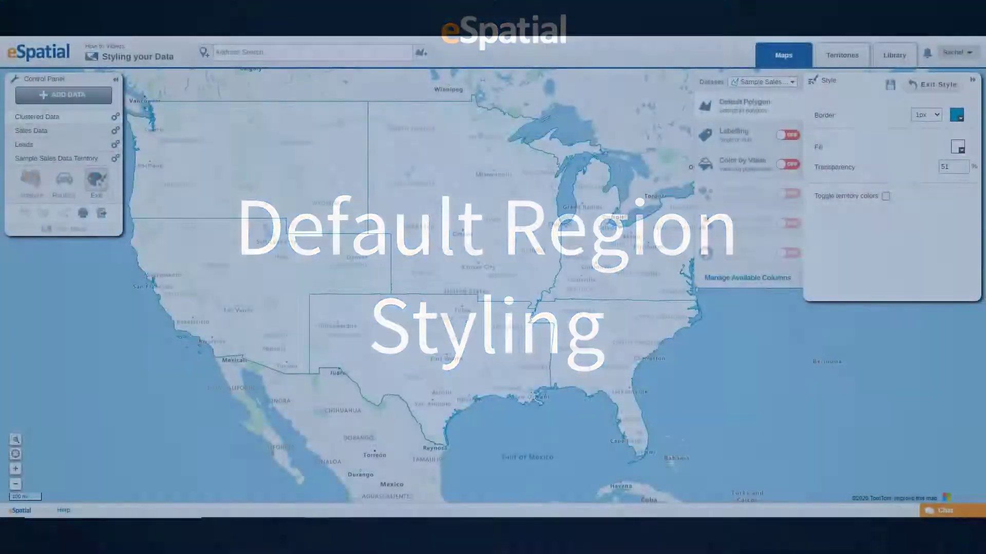
# Set the Sample Sales Data Territory polygon border width to 3px.
pyautogui.moveTo(334, 517)
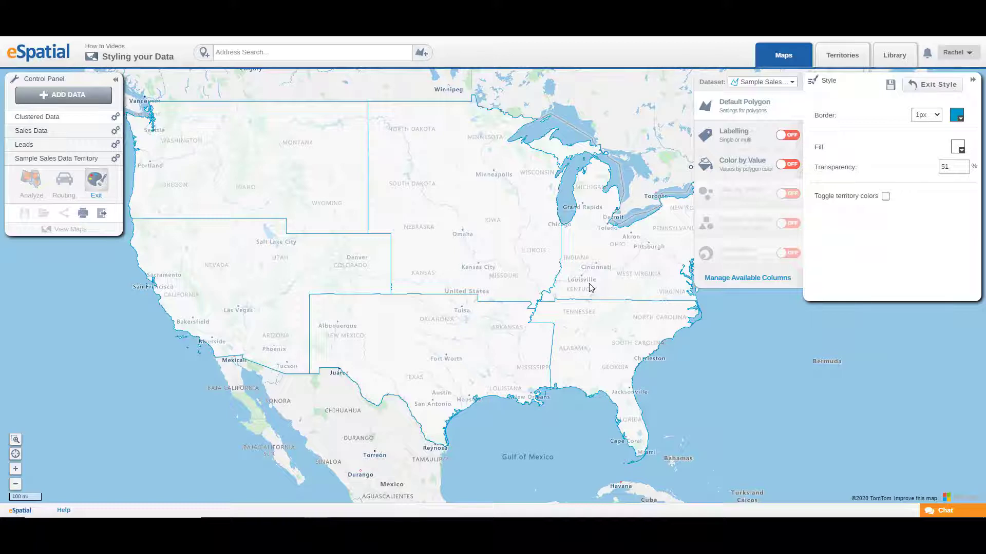
pyautogui.click(926, 115)
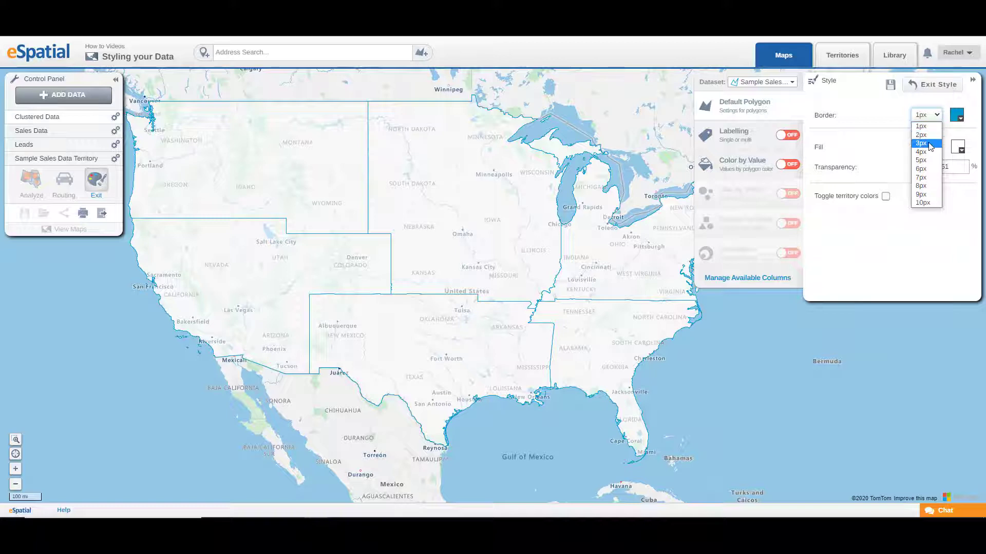
pyautogui.click(921, 143)
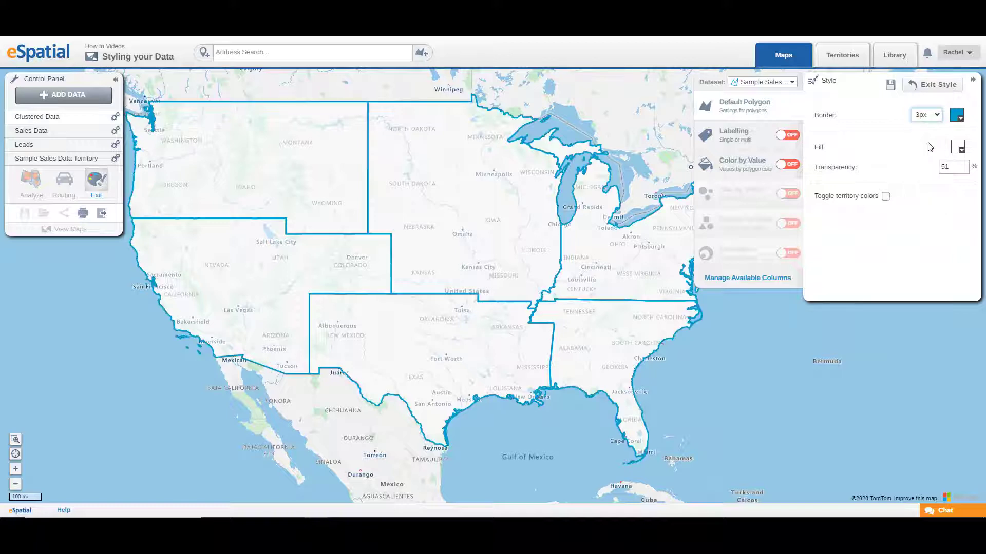
# Change the territory border colour to black.
pyautogui.click(960, 117)
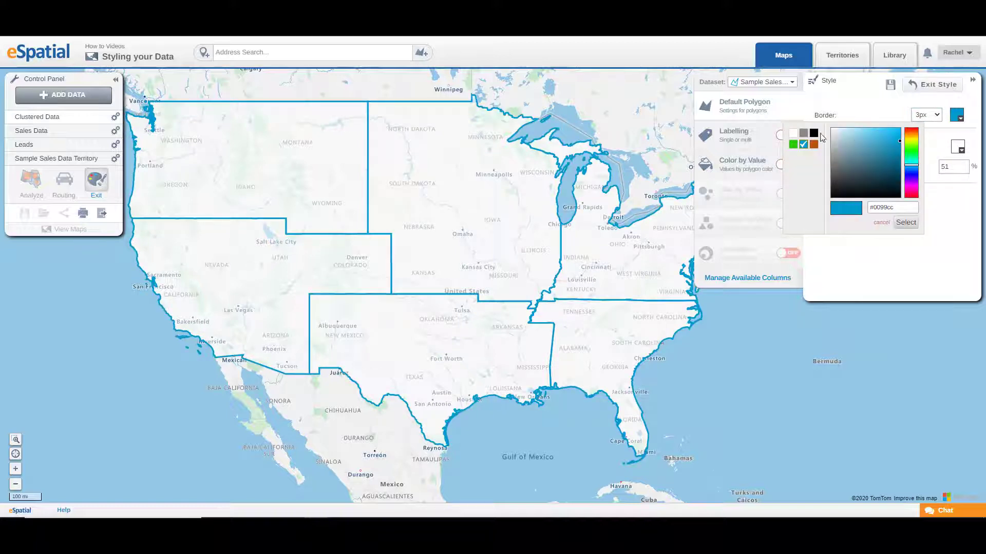
pyautogui.click(814, 133)
pyautogui.click(906, 222)
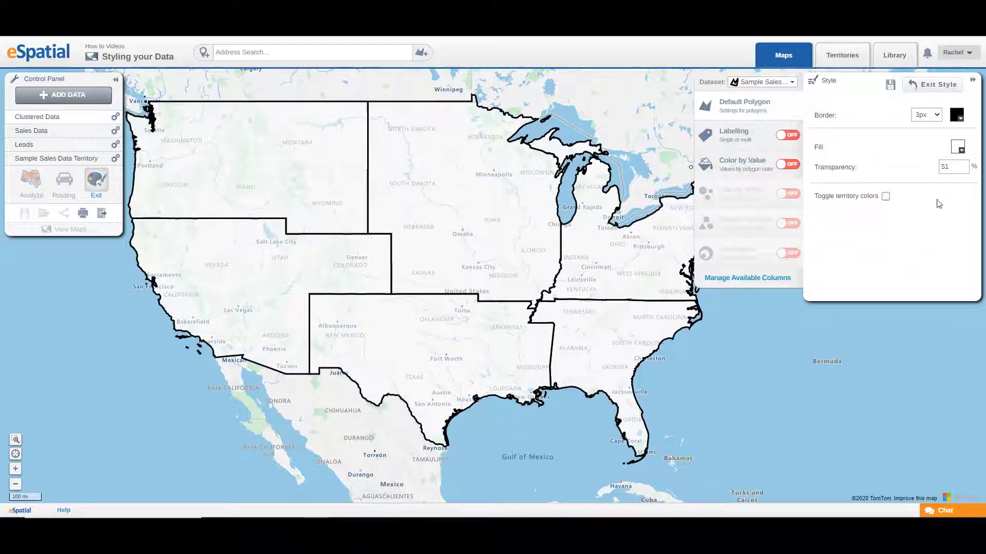
# Set the territory fill colour to blue #0005ff.
pyautogui.click(958, 149)
pyautogui.click(911, 206)
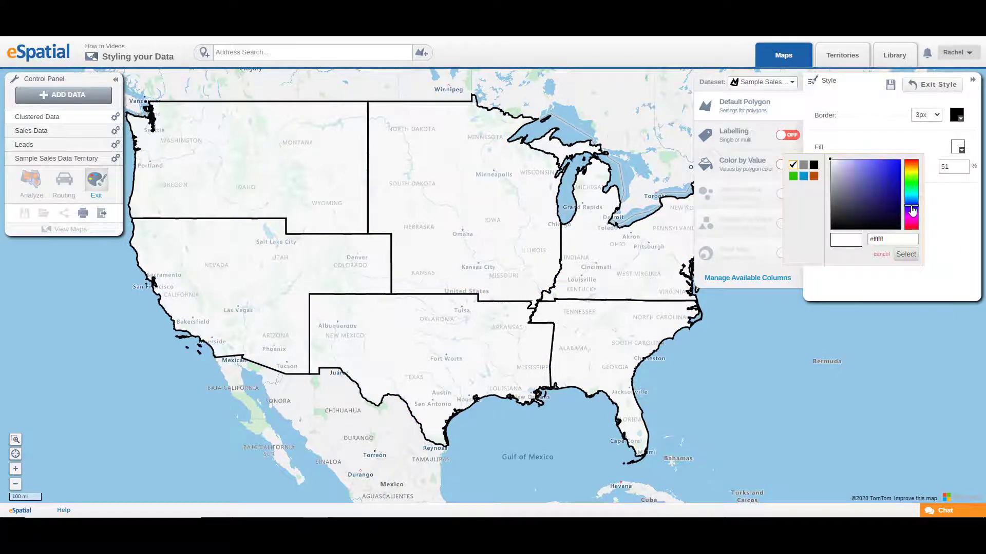
pyautogui.click(897, 168)
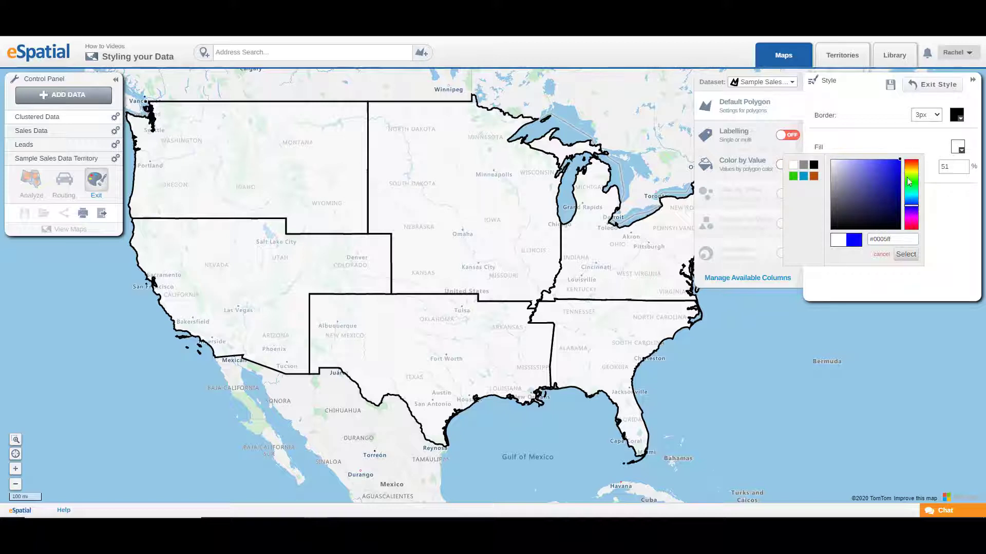
pyautogui.click(906, 254)
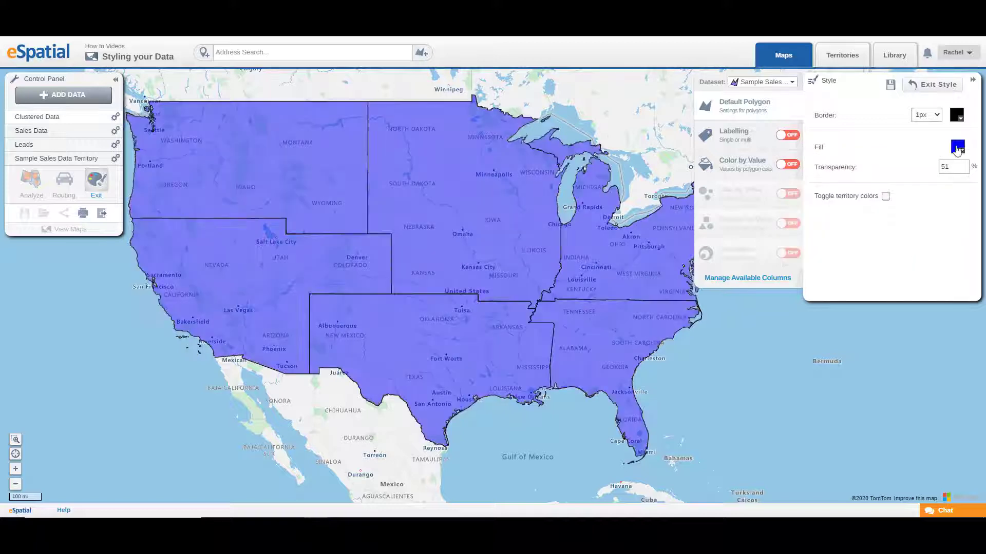
# Set the territory fill transparency to 20%.
pyautogui.moveTo(955, 167); pyautogui.dragTo(932, 170)
pyautogui.write('20')
pyautogui.press('Return')
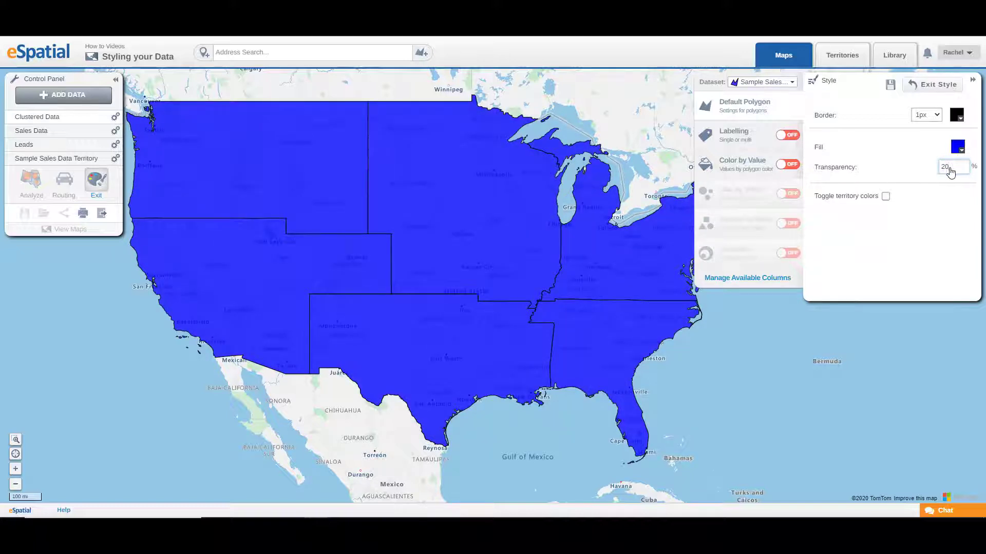
# Set the territory fill transparency to 53% with the slider and tick Toggle territory colors.
pyautogui.click(949, 167)
pyautogui.moveTo(892, 194); pyautogui.dragTo(924, 194)
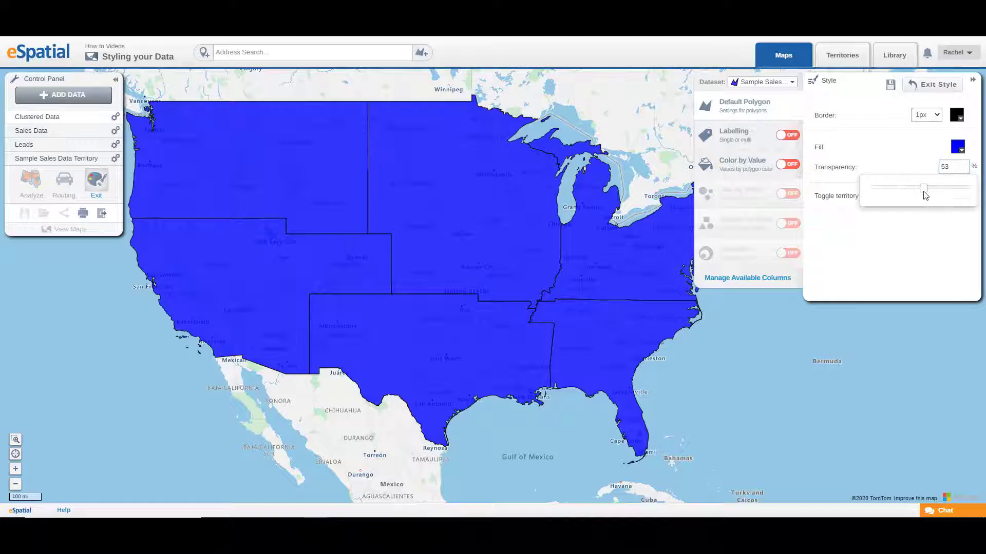
pyautogui.click(927, 275)
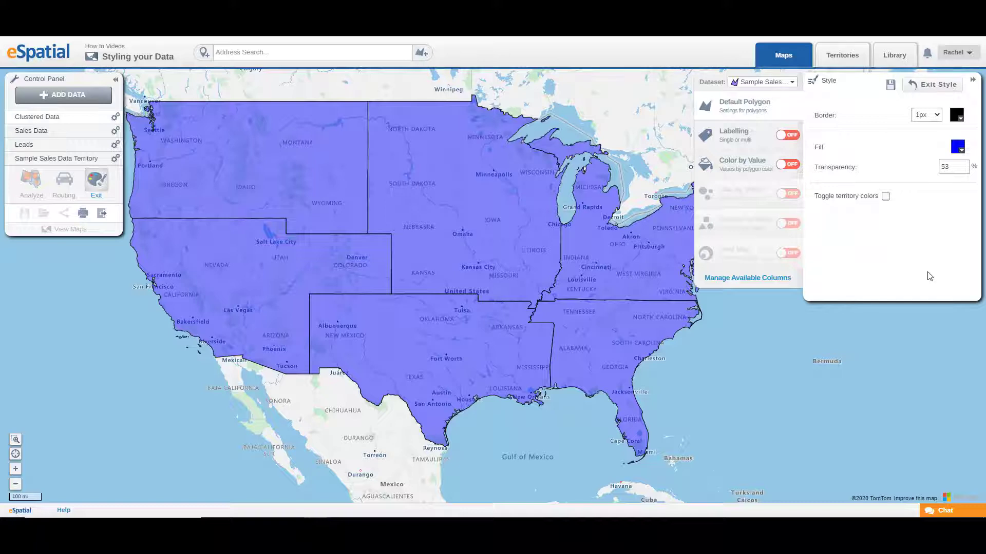
pyautogui.click(885, 198)
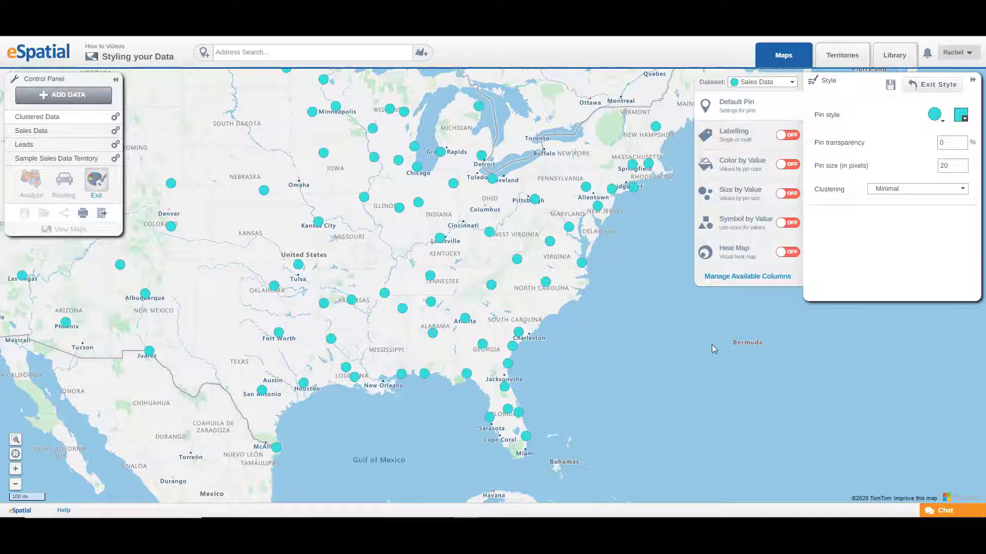
# Turn on labelling for the Sales Data pins.
pyautogui.click(749, 139)
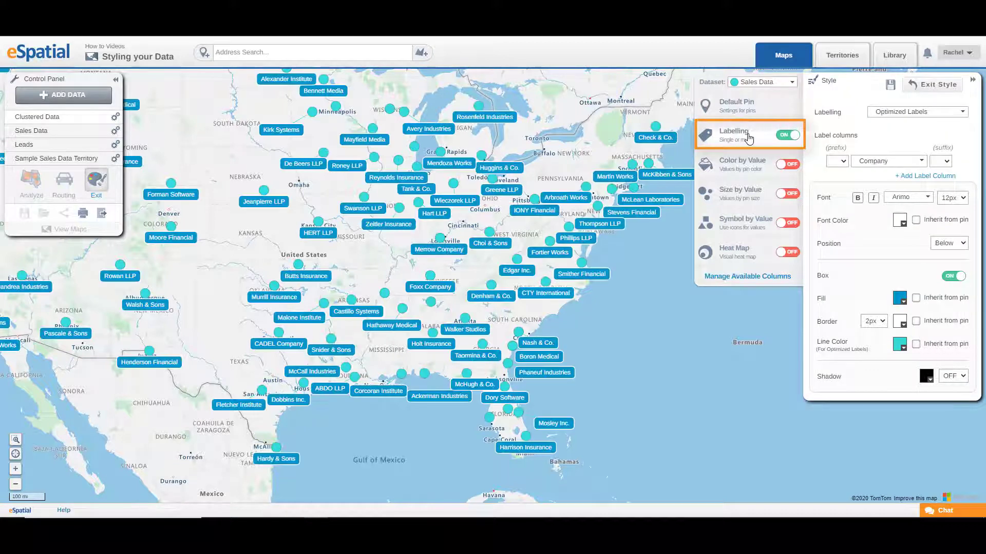
# Switch the pin labelling mode to Non Overlapping Labels, then to All Labels.
pyautogui.click(953, 113)
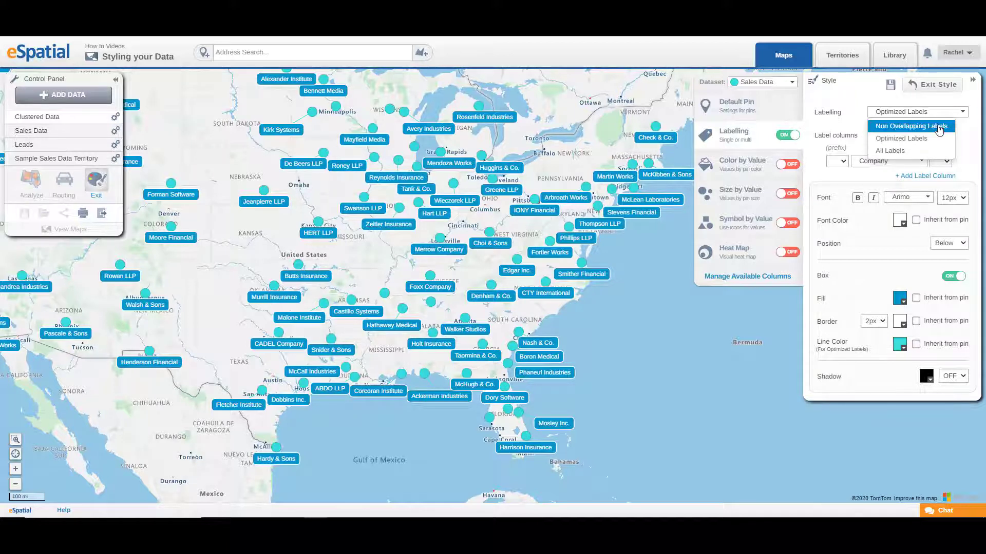
pyautogui.click(939, 128)
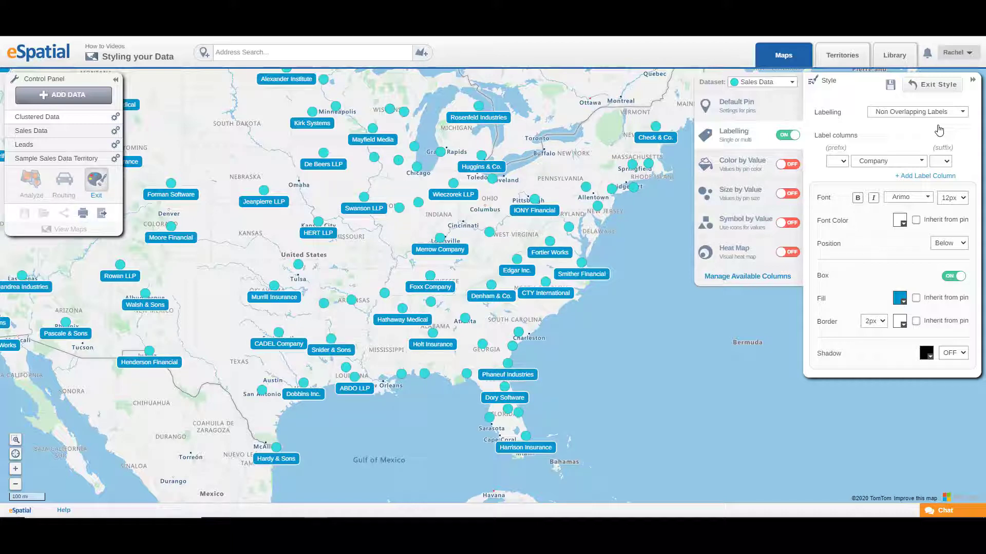
pyautogui.click(937, 112)
pyautogui.click(935, 146)
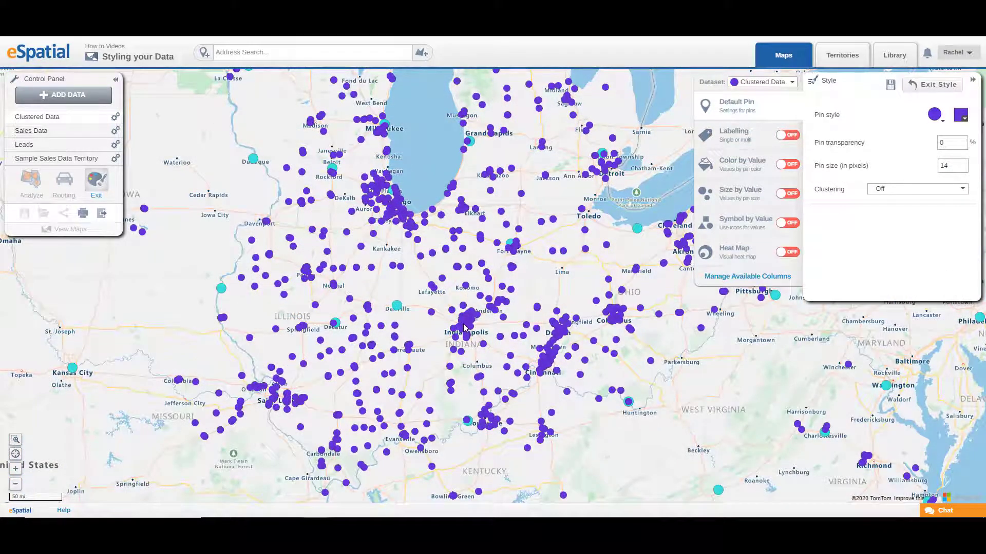
# Inspect a pin cluster near Indianapolis, then label the Clustered Data pins with the Address1 column.
pyautogui.click(465, 324)
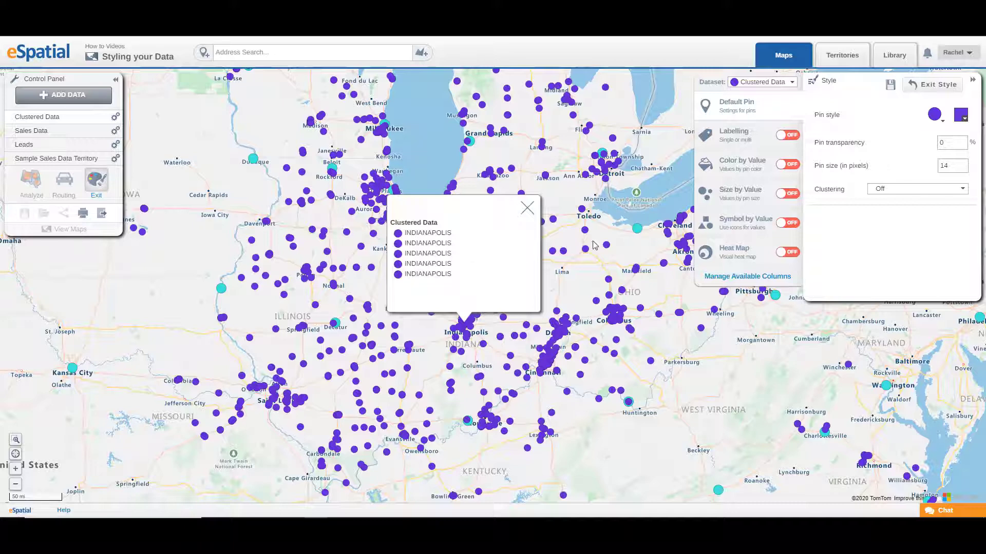
pyautogui.click(737, 136)
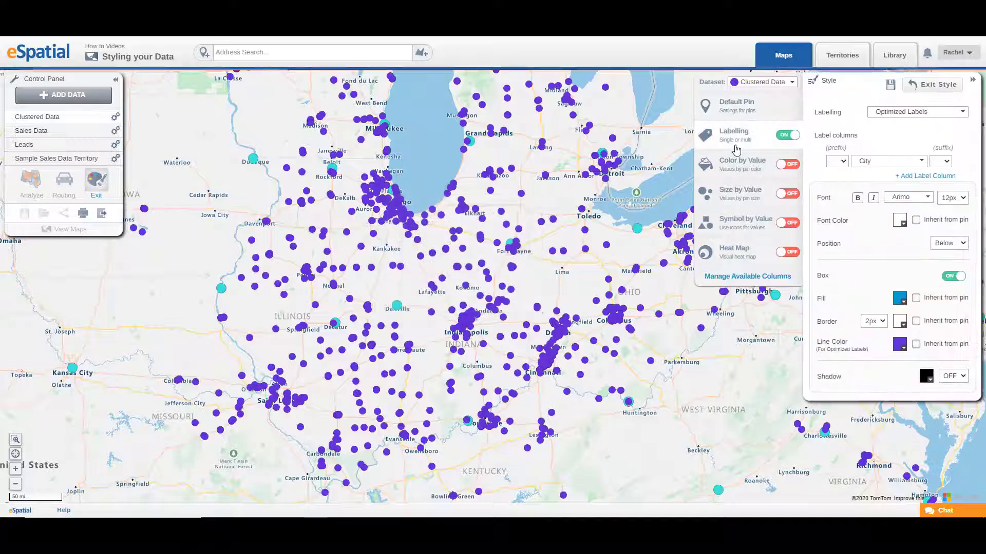
pyautogui.click(903, 164)
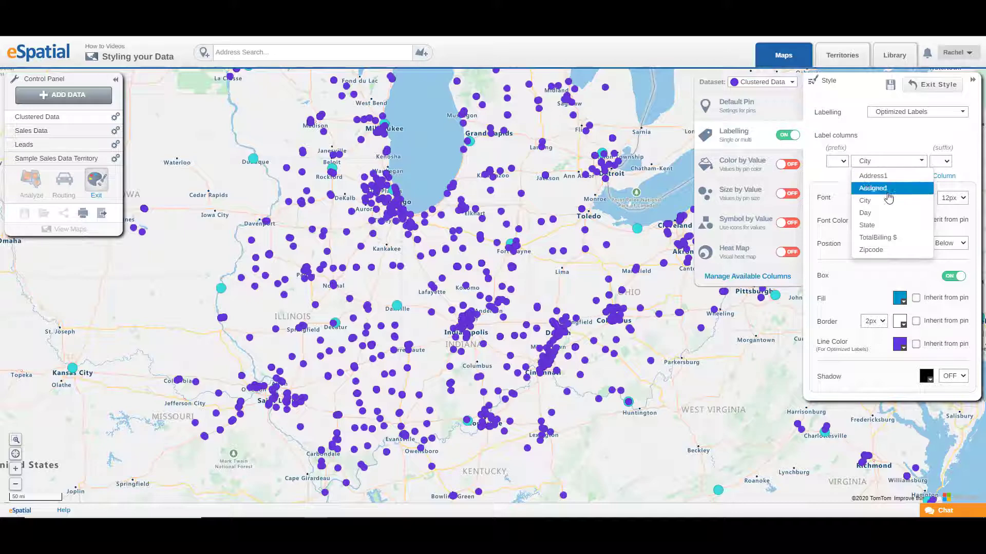
pyautogui.click(884, 178)
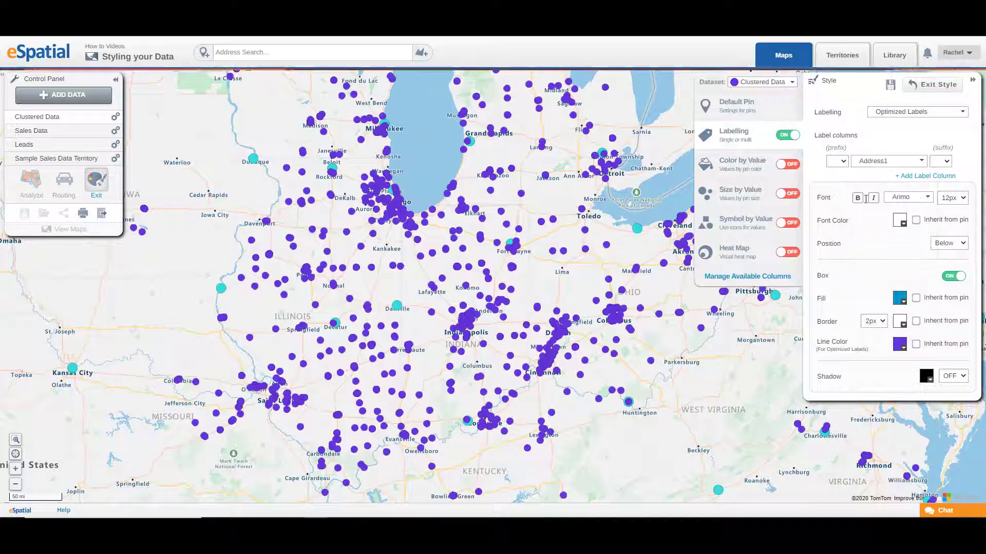
pyautogui.click(788, 137)
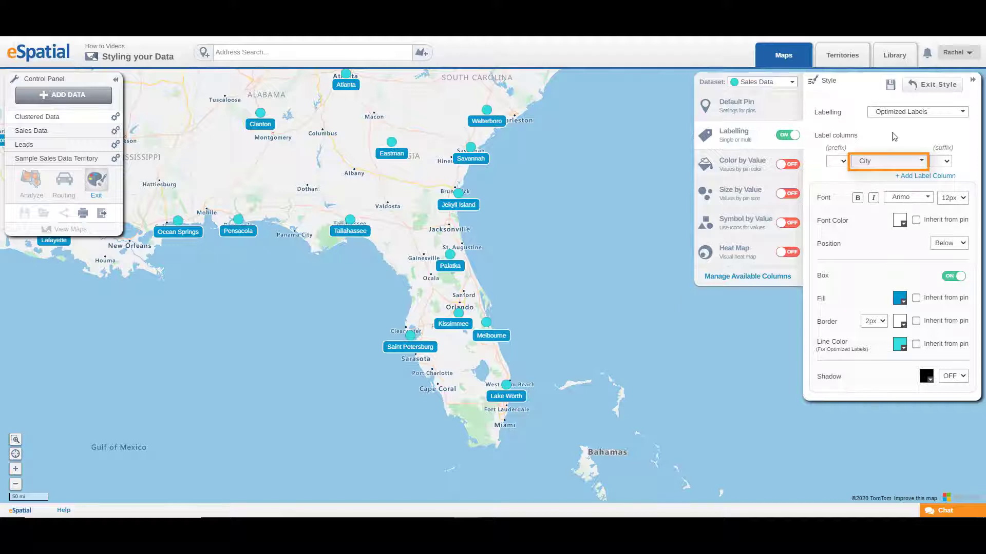
# Label the Sales Data pins by the Value column with the prefix Values.
pyautogui.click(904, 162)
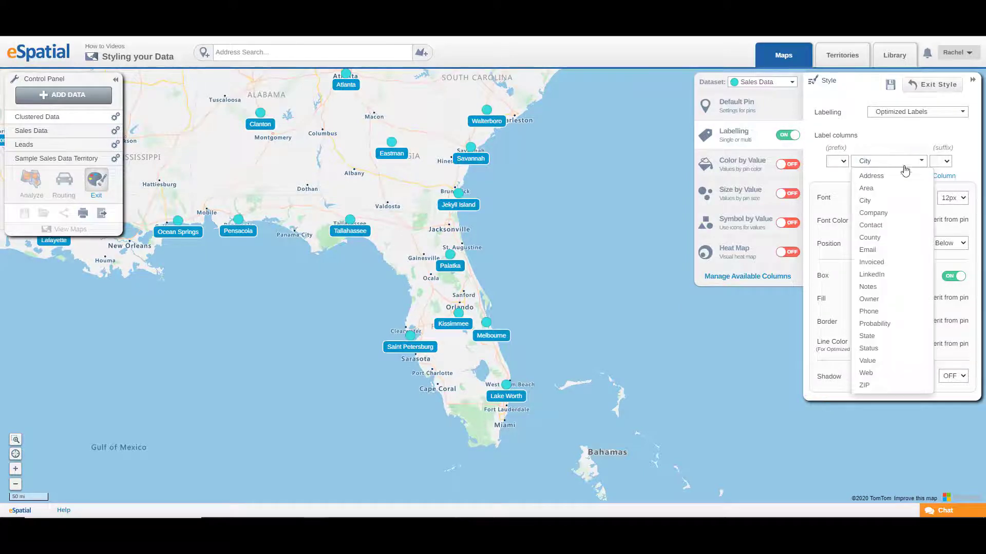
pyautogui.click(881, 363)
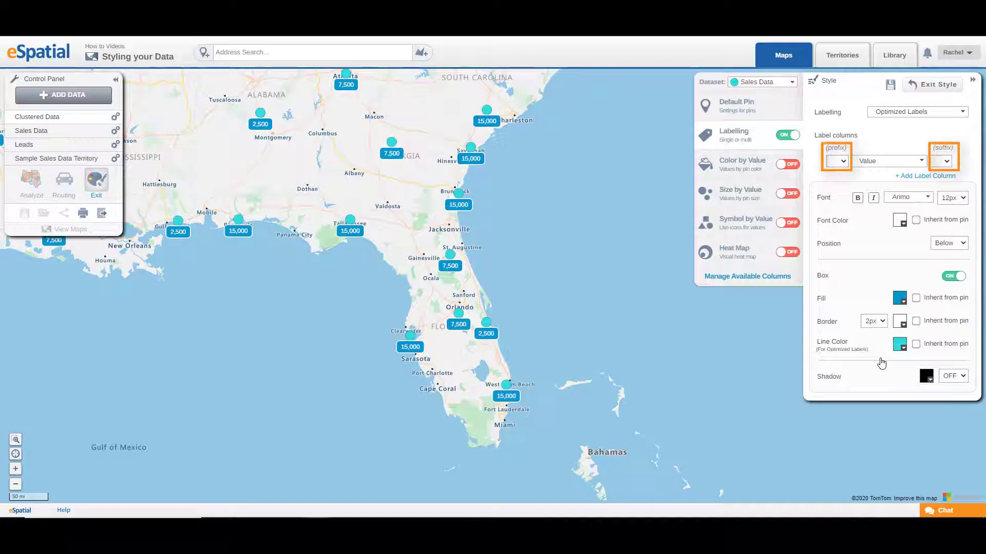
pyautogui.click(842, 163)
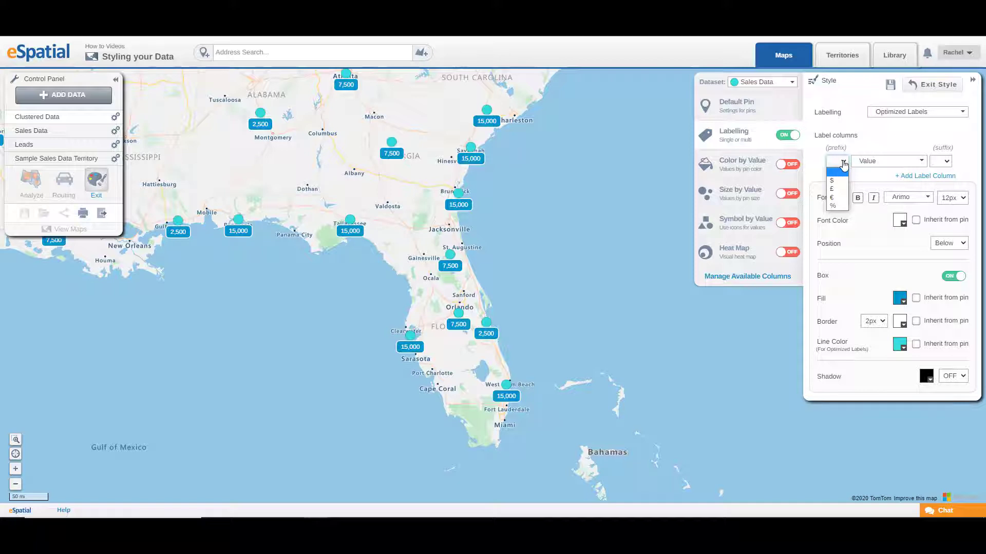
pyautogui.click(834, 160)
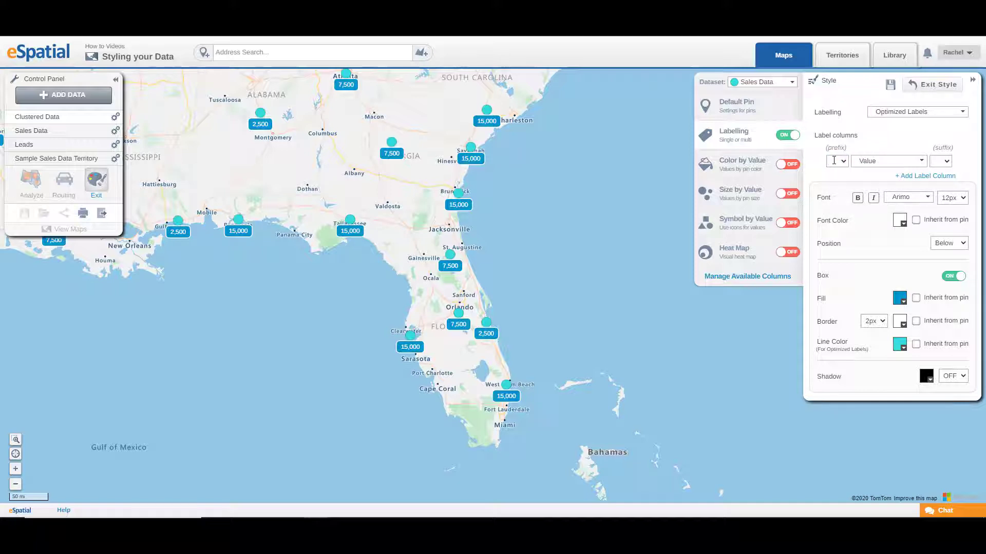
pyautogui.write('Values')
# Add two more label columns, Company and City.
pyautogui.click(928, 176)
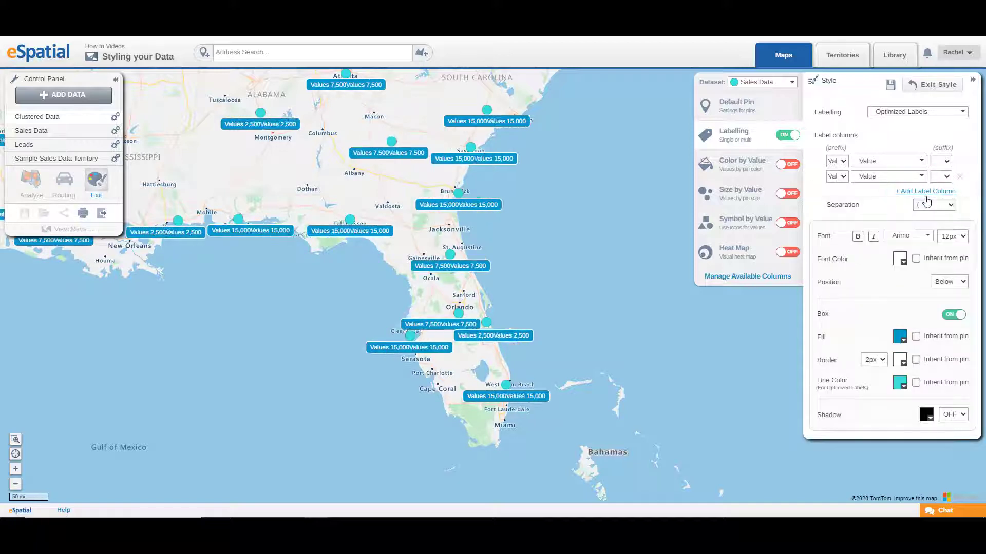
pyautogui.click(924, 192)
pyautogui.click(911, 177)
pyautogui.click(873, 203)
pyautogui.click(888, 191)
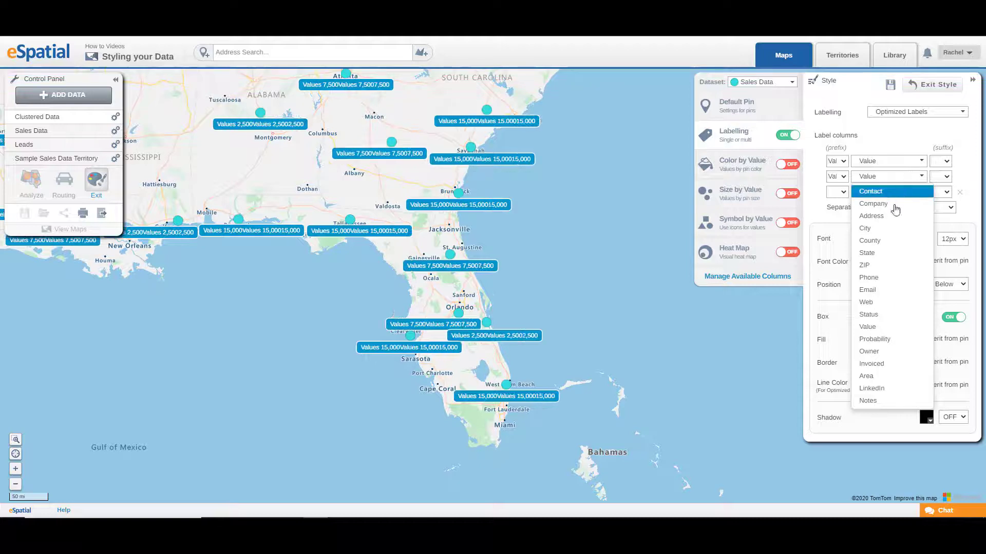
pyautogui.click(866, 243)
# Set the separation between label columns to New Line.
pyautogui.click(947, 210)
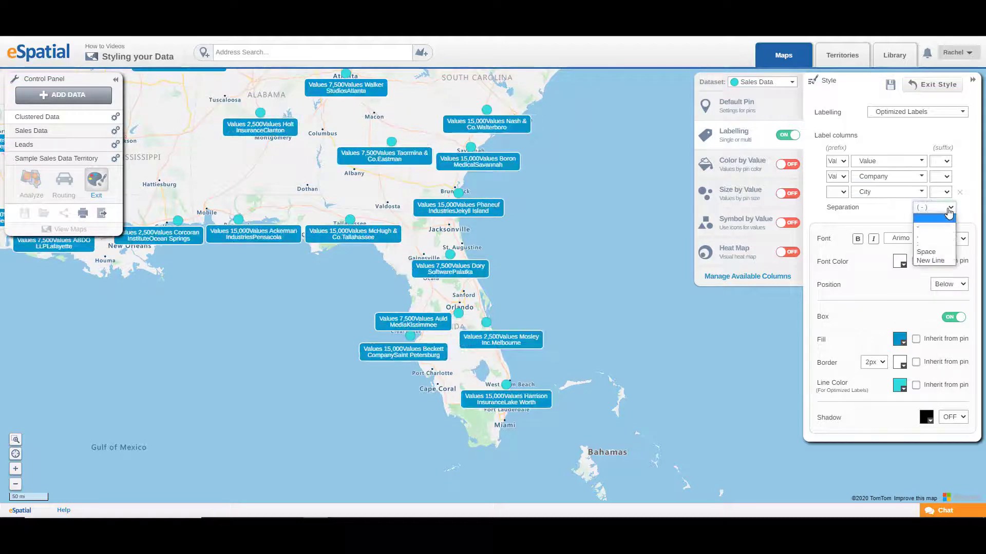
pyautogui.click(944, 224)
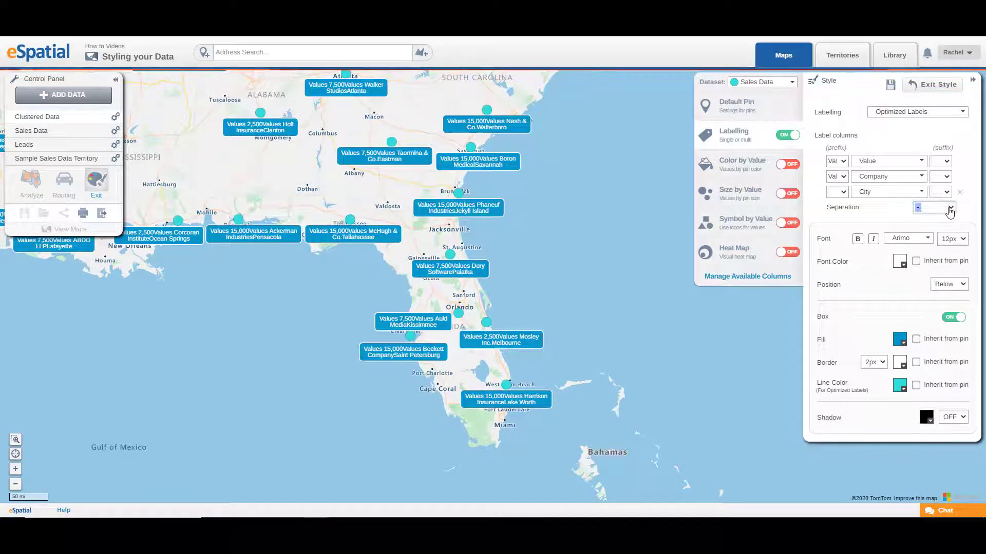
pyautogui.click(938, 208)
pyautogui.click(940, 261)
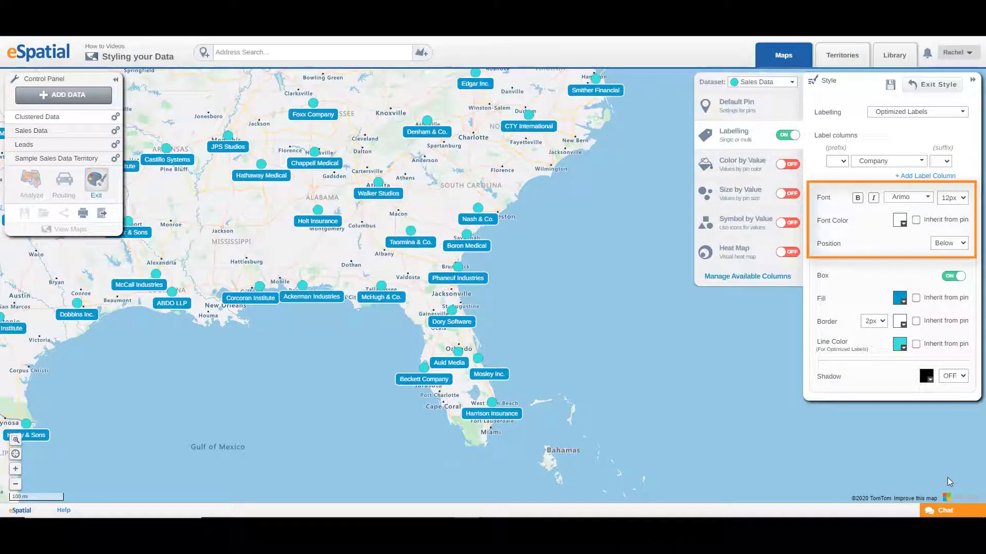
# Set the label font to Roboto Mono at 16px.
pyautogui.click(928, 200)
pyautogui.scroll(-3, 919, 311)
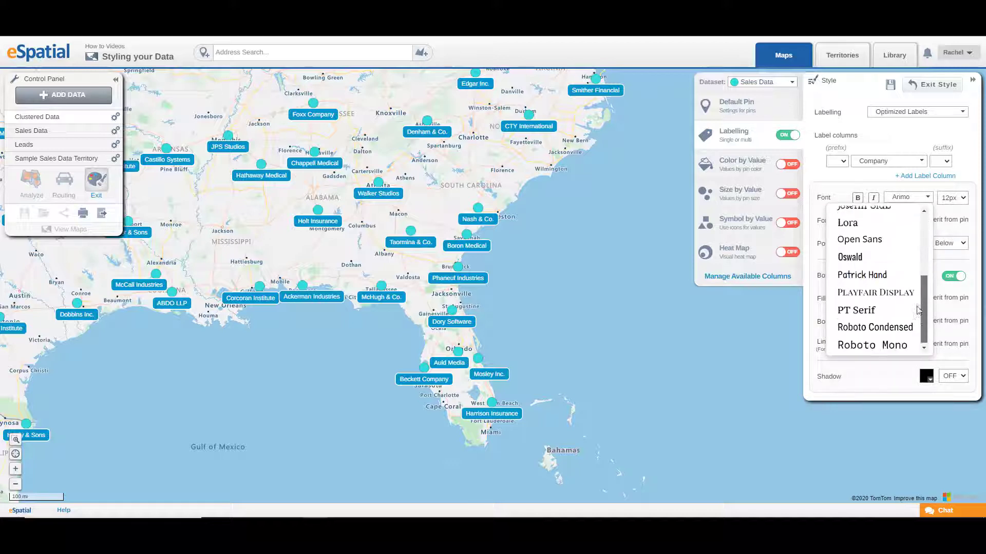
pyautogui.click(883, 344)
pyautogui.click(952, 198)
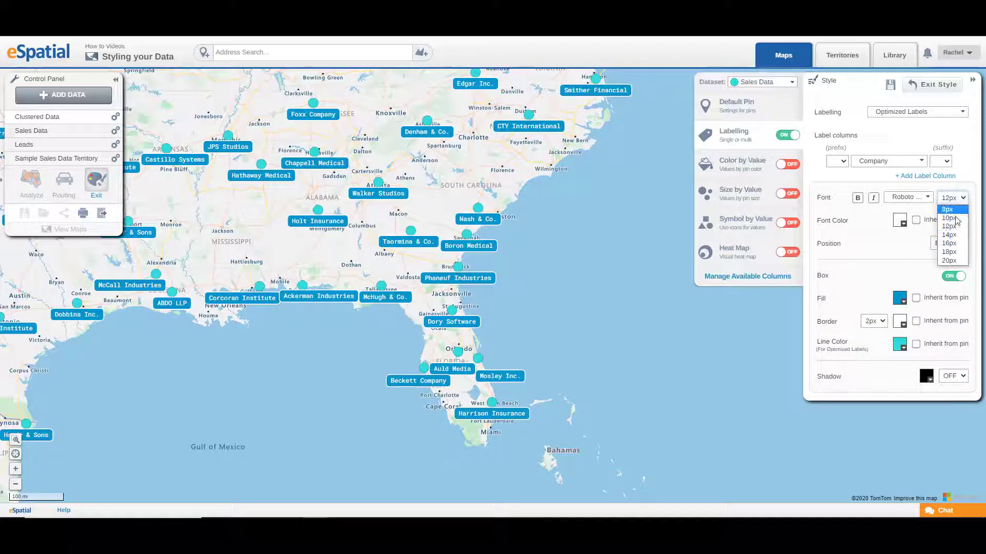
pyautogui.click(949, 243)
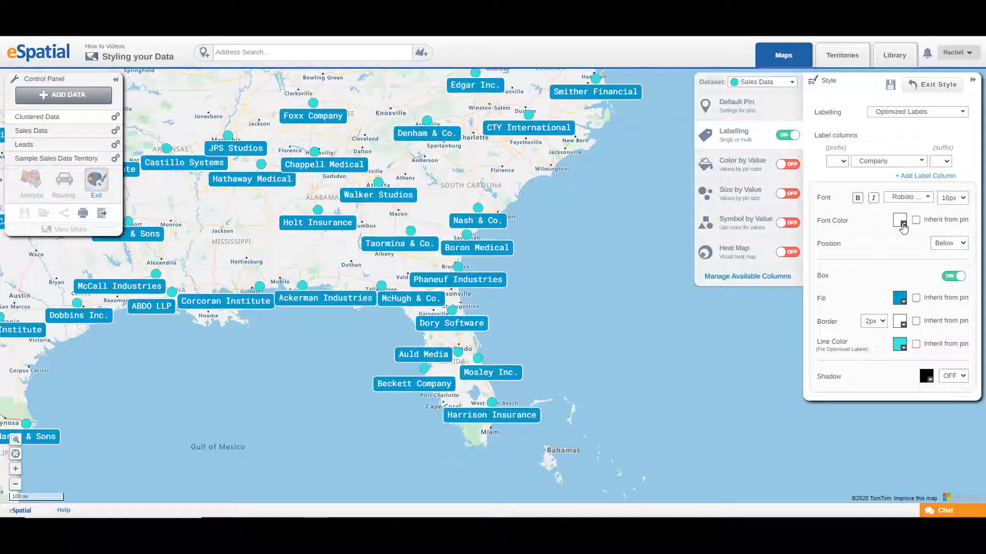
# Set the label font colour to black.
pyautogui.click(901, 223)
pyautogui.click(813, 238)
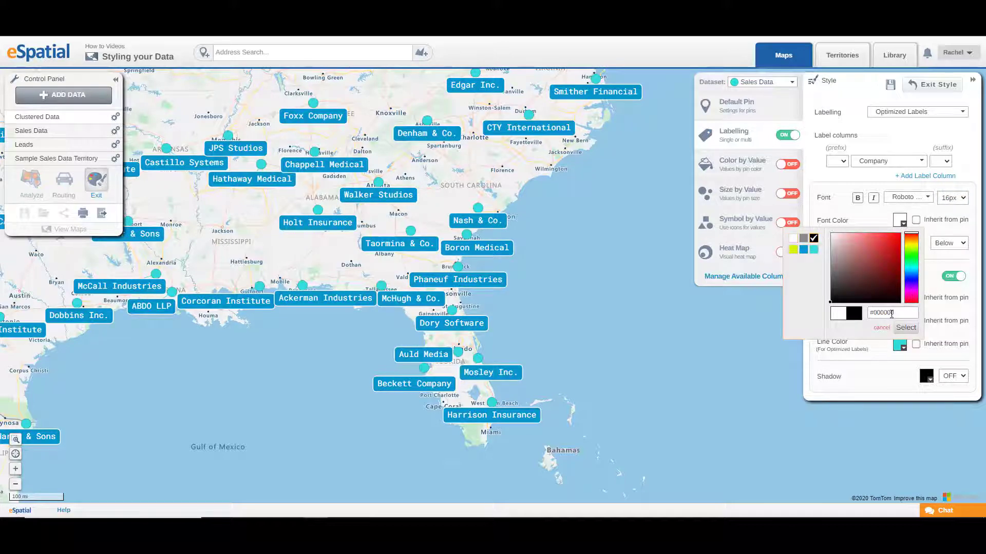
pyautogui.click(905, 328)
# Set the label position to Above, then back to Below.
pyautogui.click(938, 244)
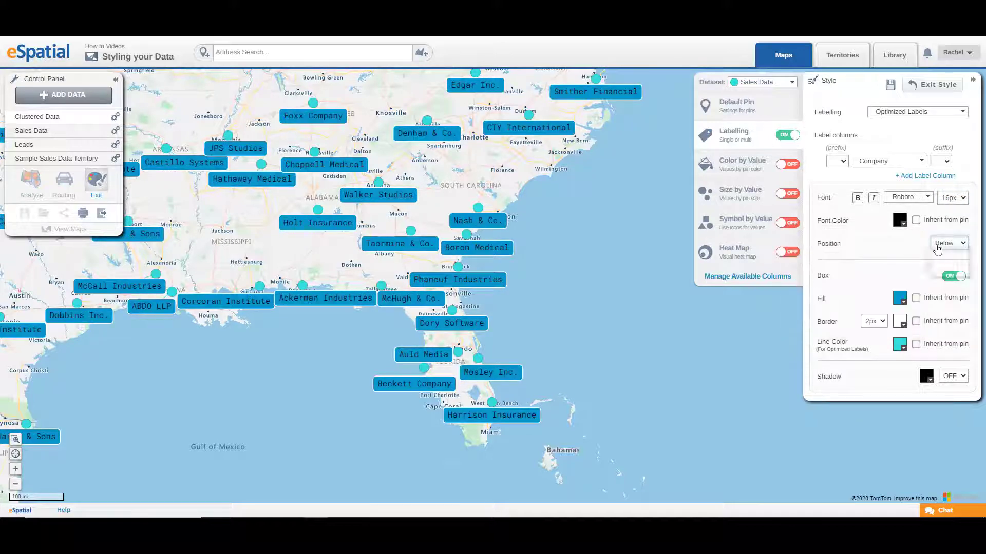
pyautogui.click(940, 253)
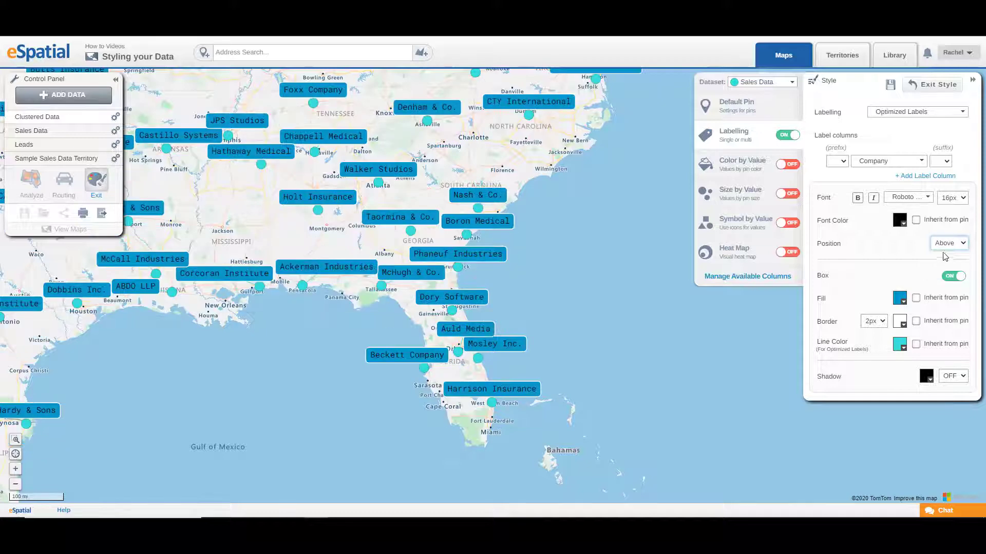
pyautogui.click(949, 243)
pyautogui.click(943, 271)
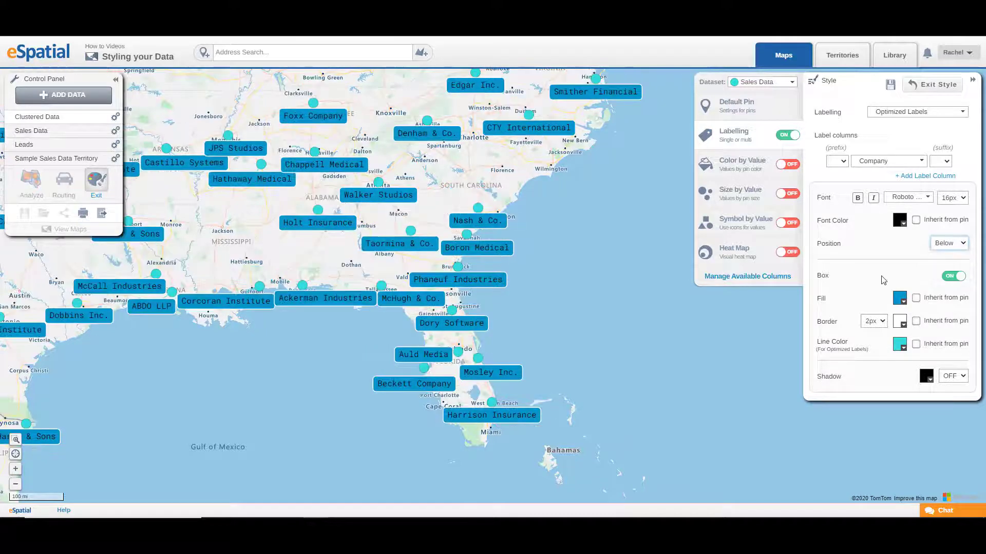
# Make the label box inherit fill, border and line colours from the pin, and turn the shadow on.
pyautogui.click(953, 277)
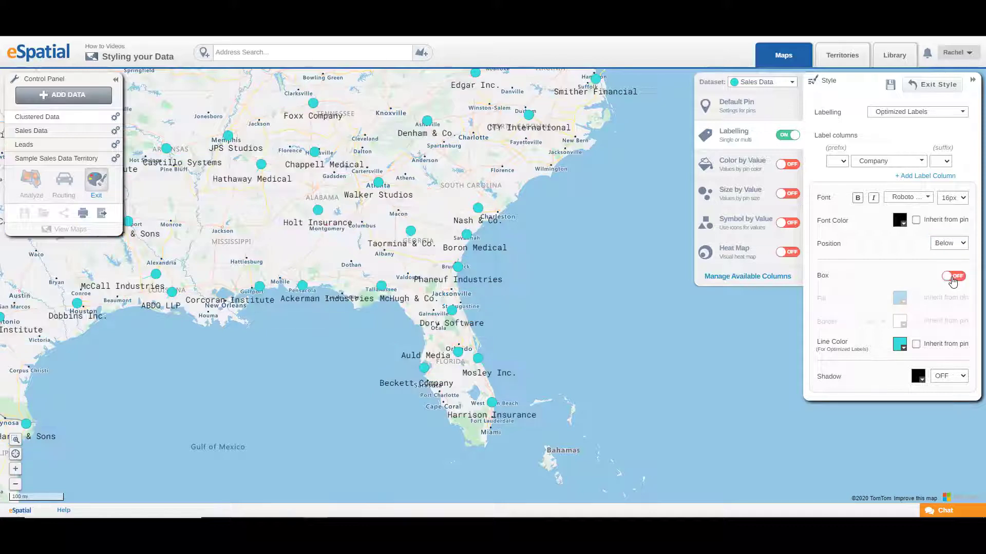
pyautogui.click(952, 277)
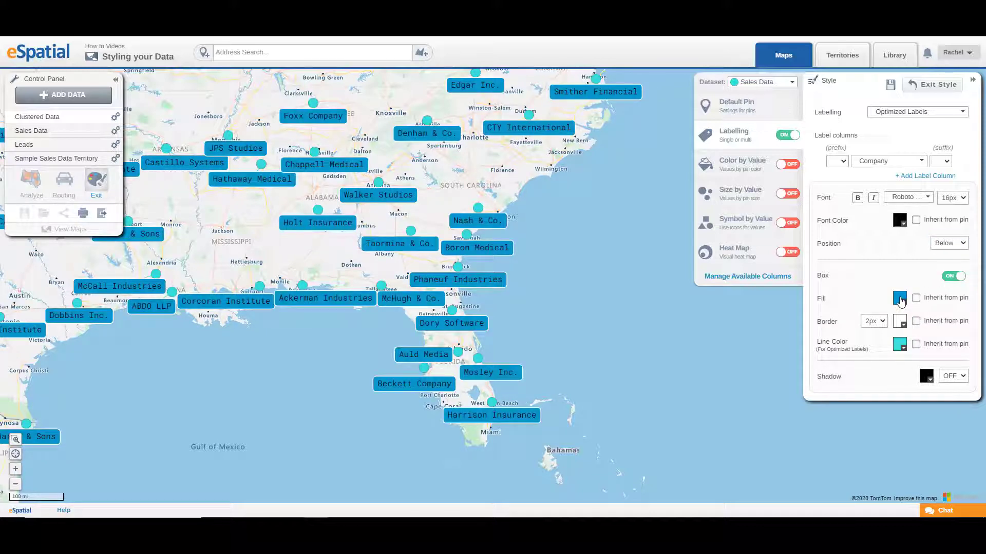
pyautogui.click(916, 299)
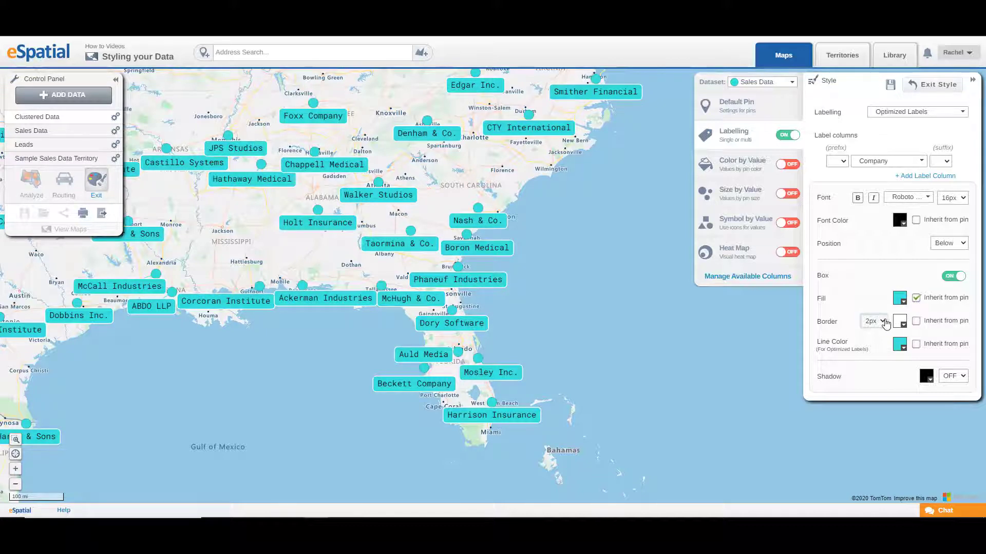
pyautogui.click(875, 321)
pyautogui.click(886, 323)
pyautogui.click(916, 321)
pyautogui.click(917, 344)
pyautogui.click(954, 378)
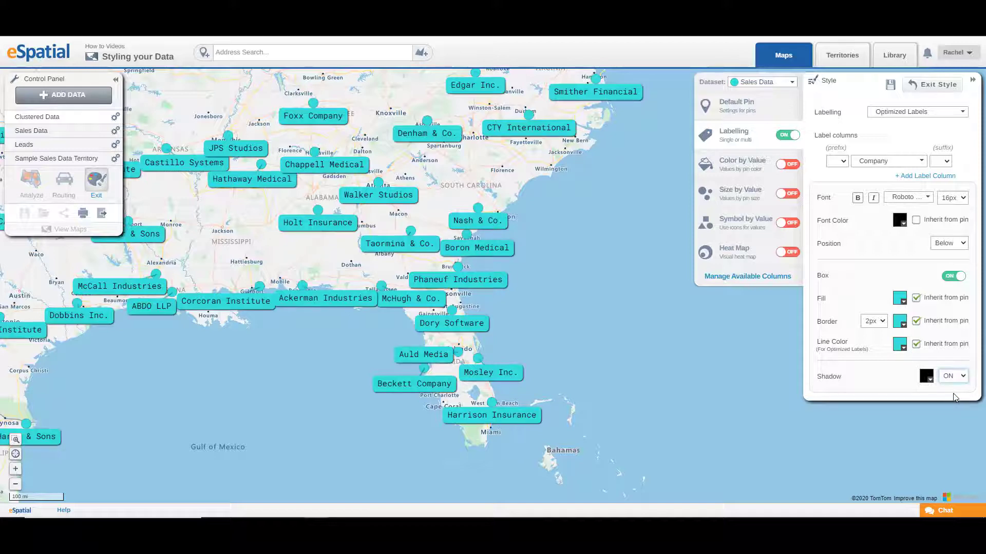
# Turn off the label box and change the shadow setting.
pyautogui.click(953, 276)
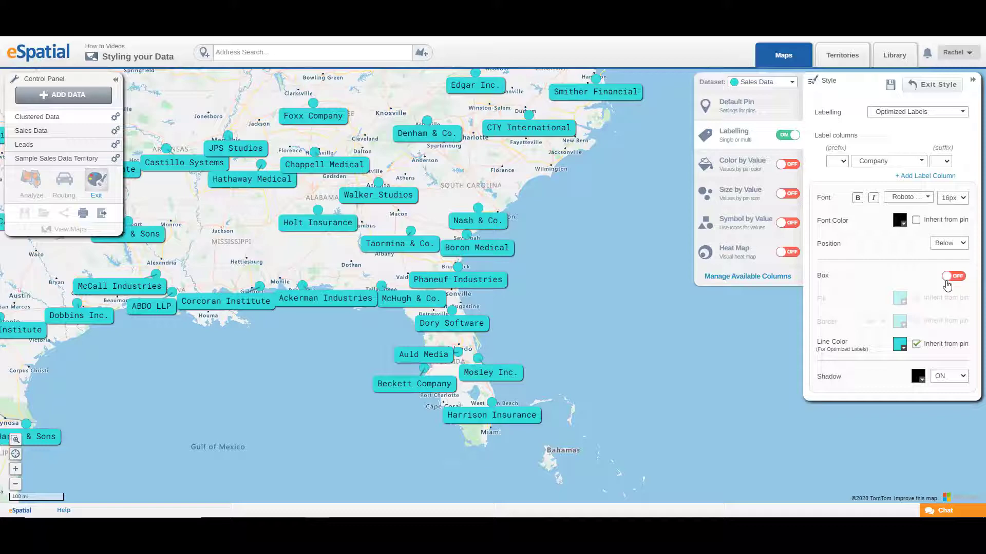
pyautogui.click(938, 377)
pyautogui.click(938, 387)
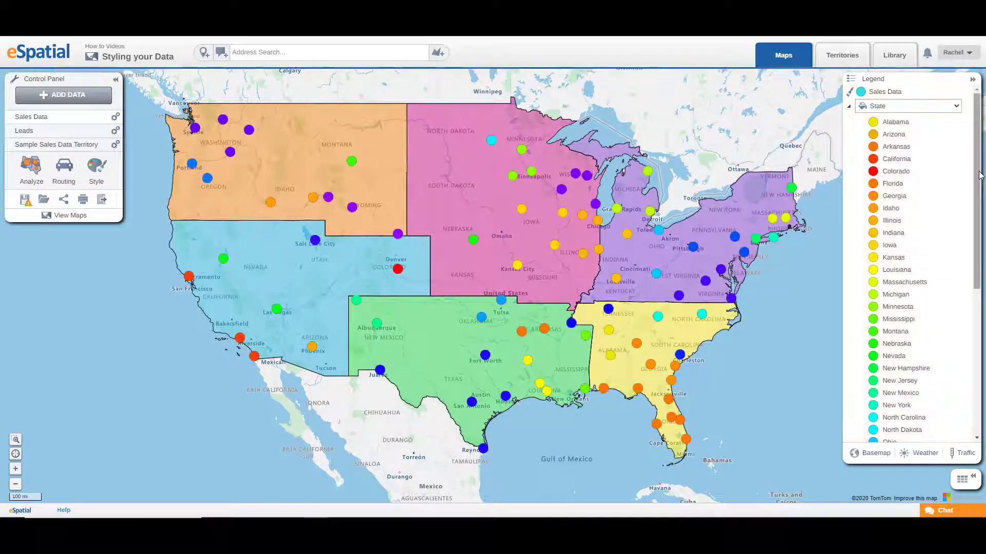
# Switch the legend to group Sales Data pins by Value.
pyautogui.moveTo(977, 185); pyautogui.dragTo(979, 144)
pyautogui.click(904, 106)
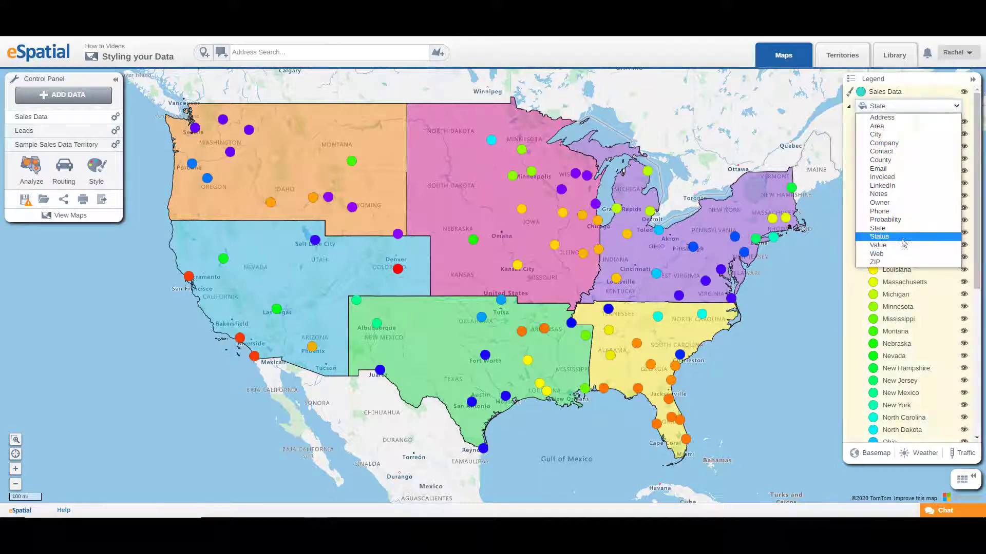
pyautogui.click(905, 246)
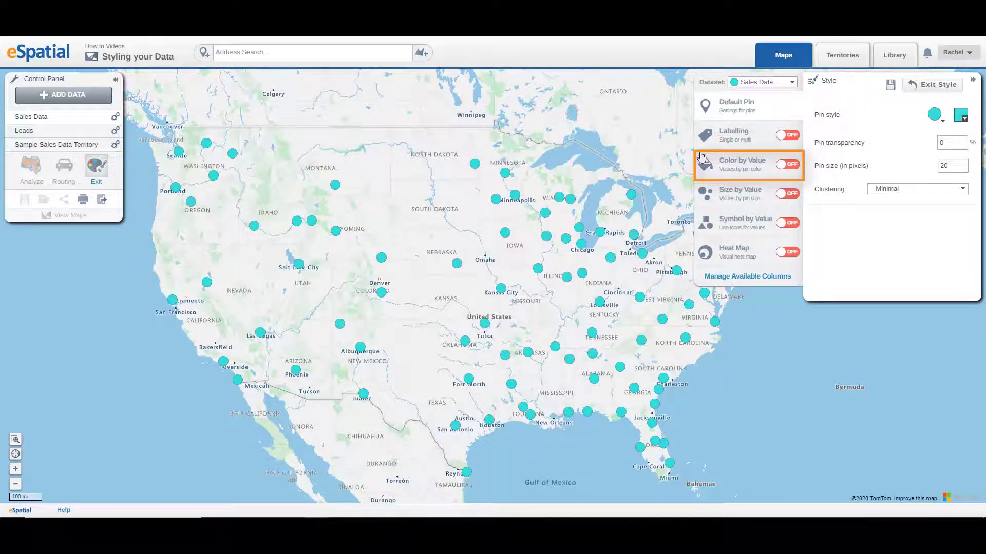
# Turn on Color by Value for the Sales Data pins, keeping Value as the column.
pyautogui.click(740, 165)
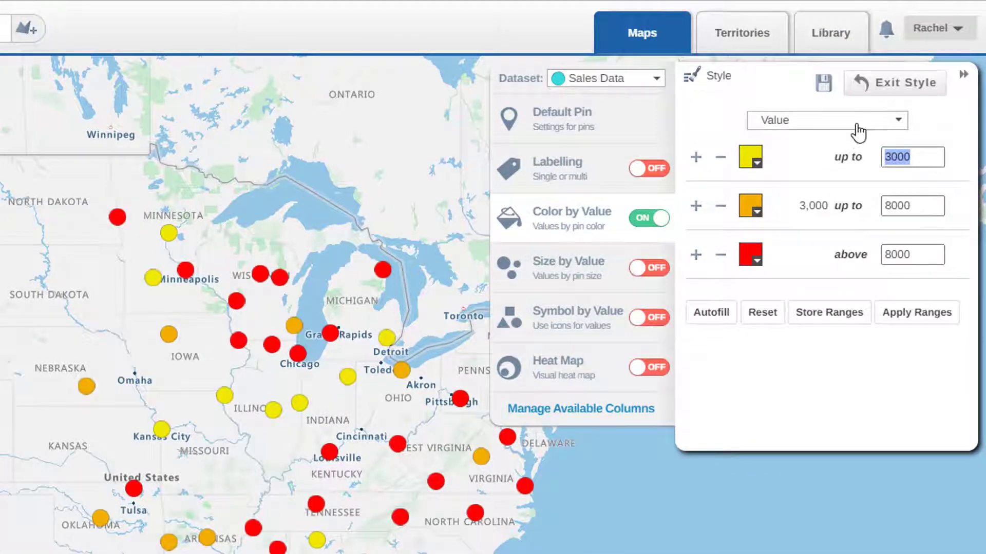
pyautogui.click(857, 133)
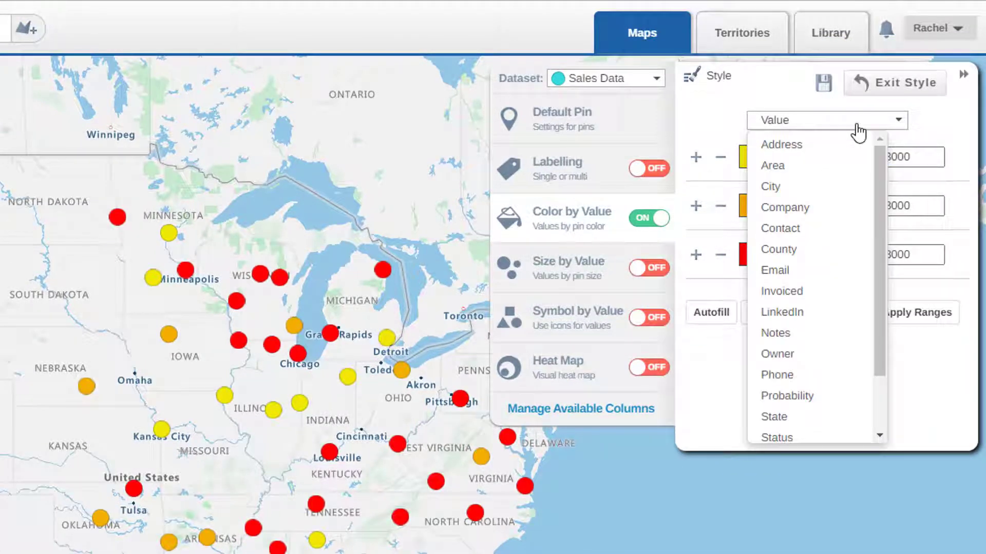
pyautogui.click(857, 133)
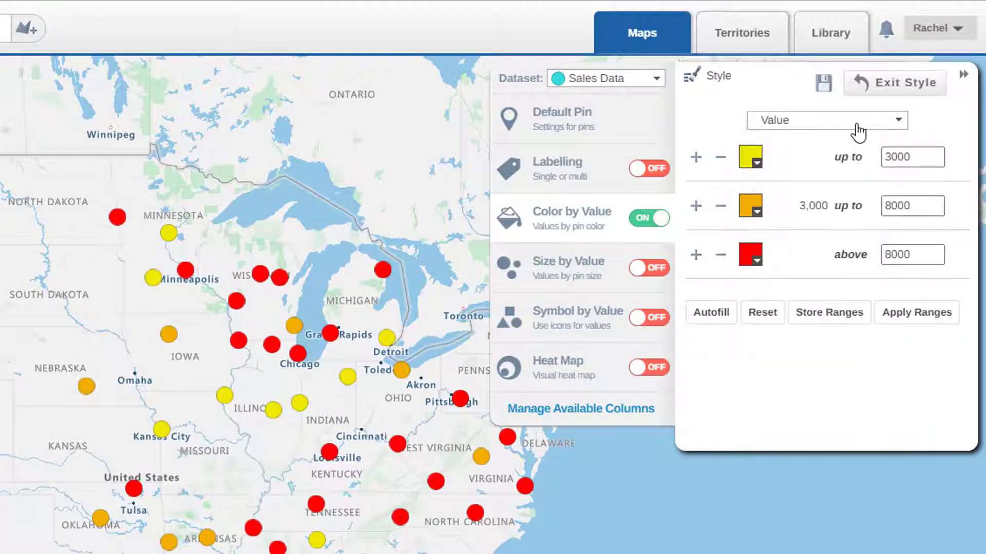
# Add an extra colour range row and remove it again.
pyautogui.click(696, 207)
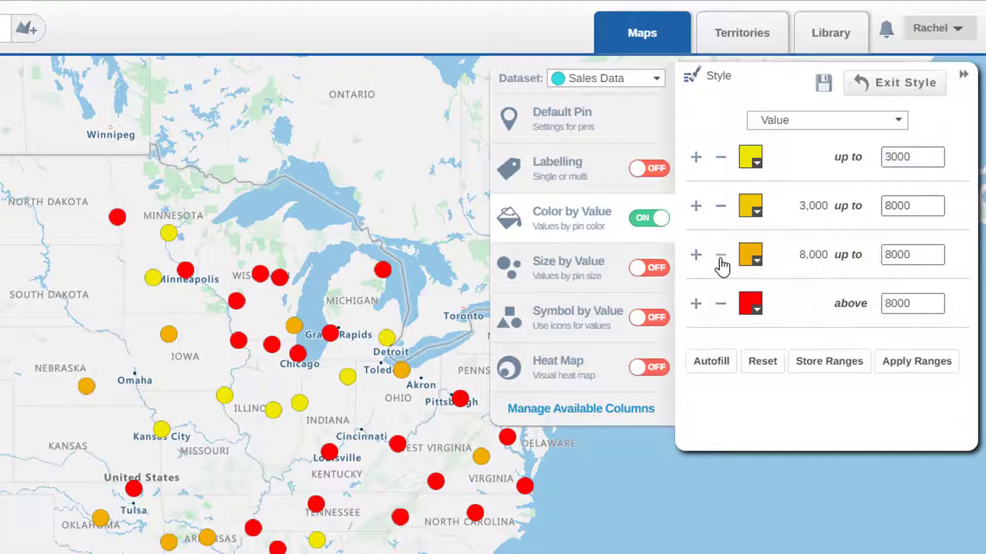
pyautogui.click(721, 255)
# Change the first range's colour to red in the colour picker.
pyautogui.click(757, 163)
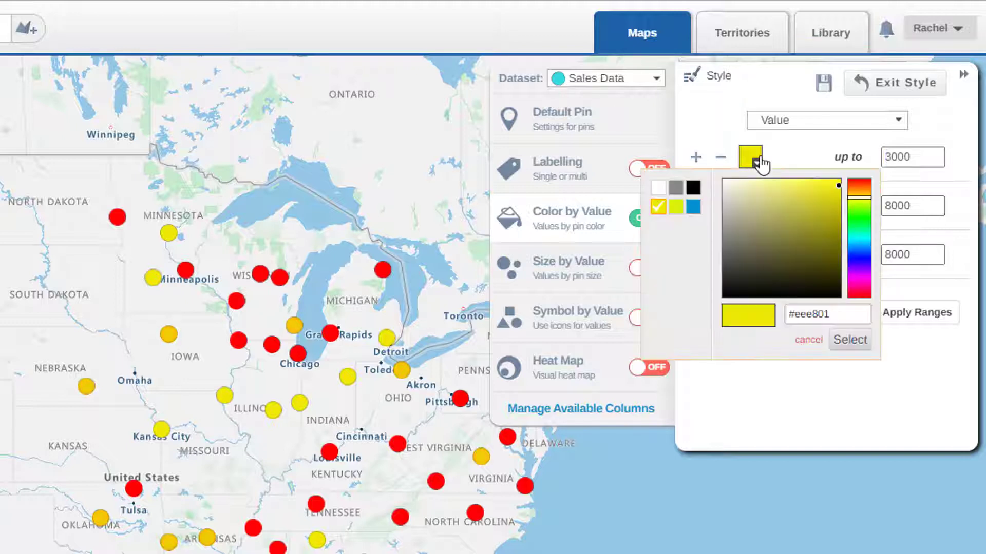
pyautogui.click(757, 162)
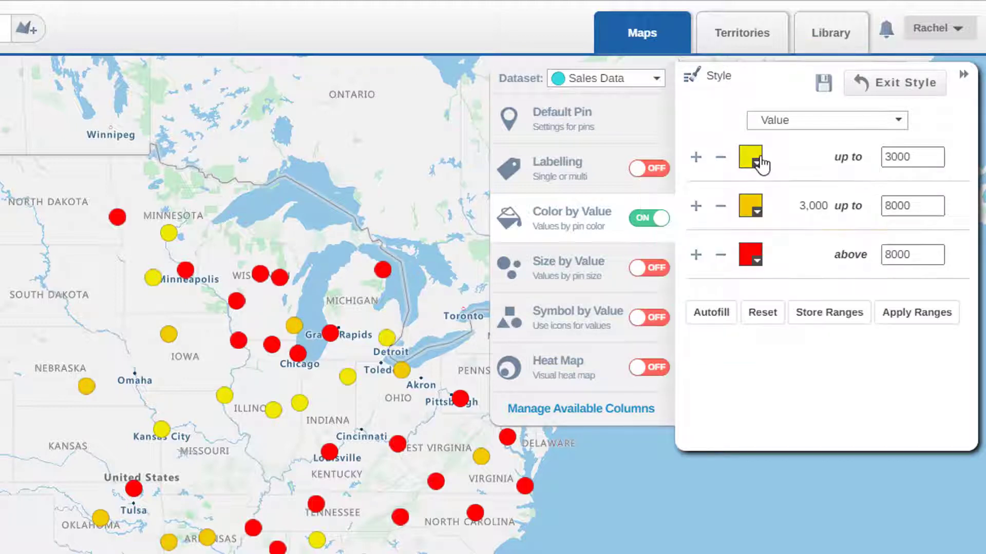
pyautogui.click(757, 163)
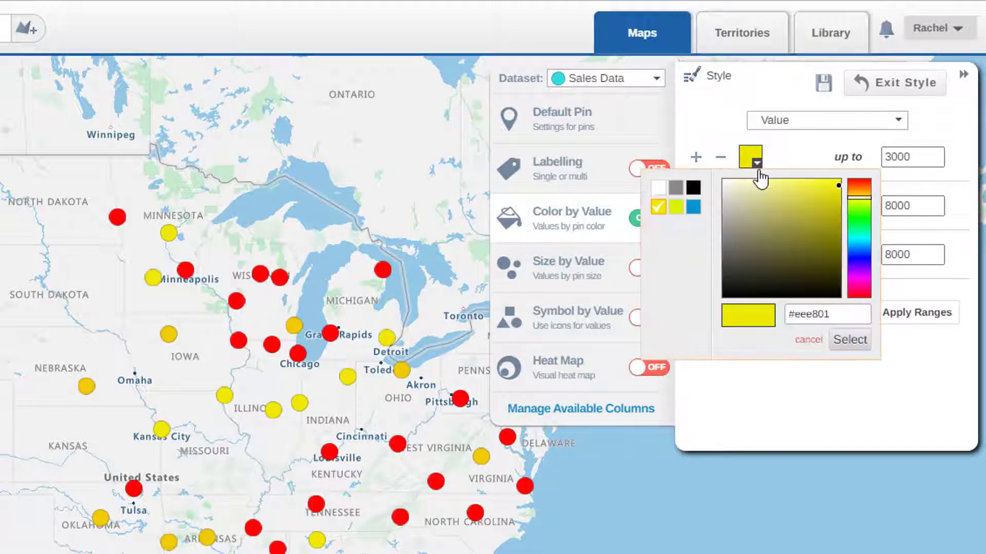
pyautogui.click(863, 187)
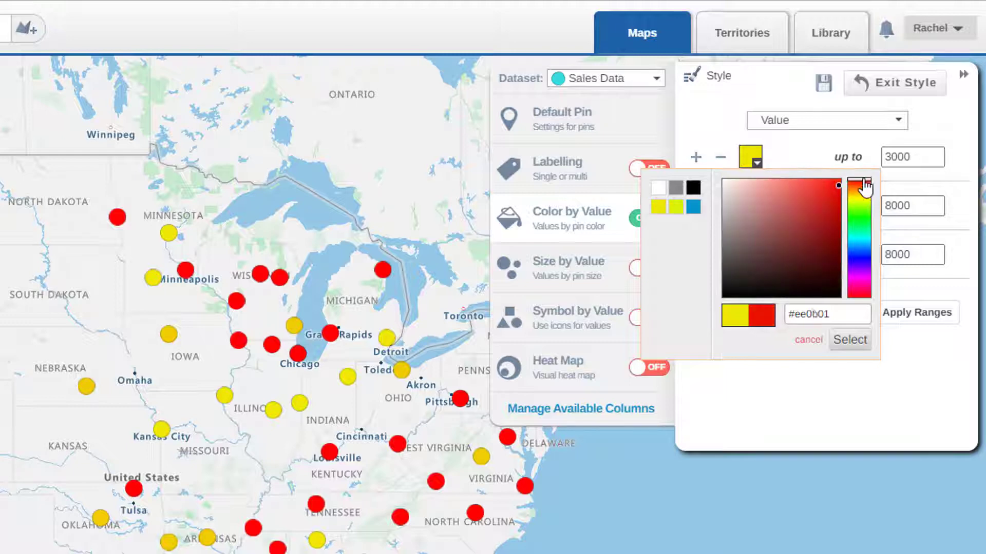
pyautogui.click(848, 341)
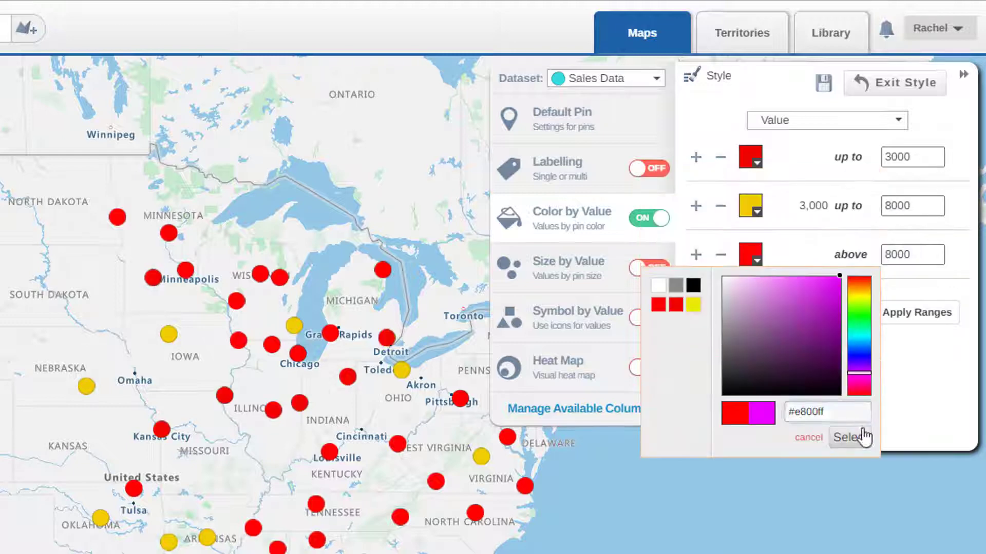
# Autofill the middle range colour between the first and last range colours.
pyautogui.click(848, 437)
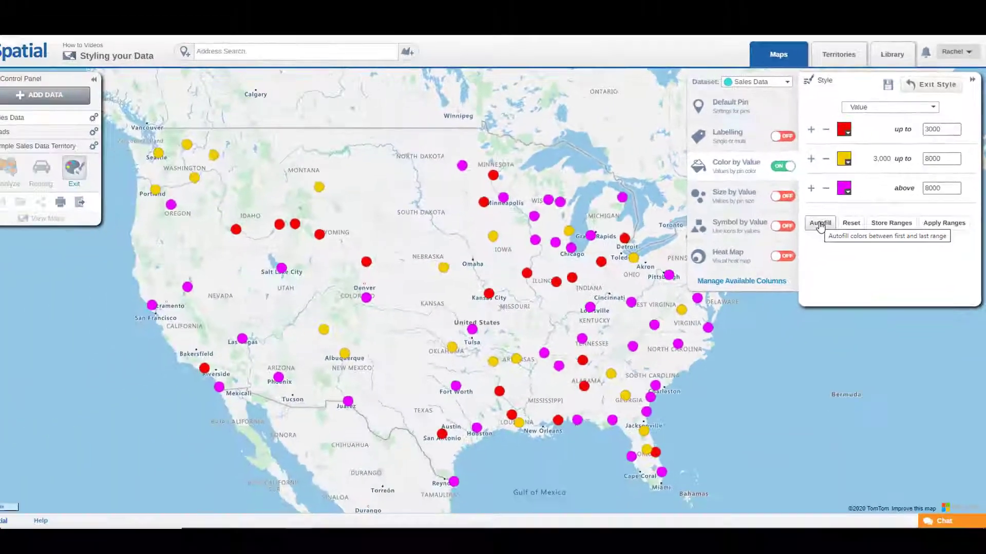
pyautogui.click(742, 290)
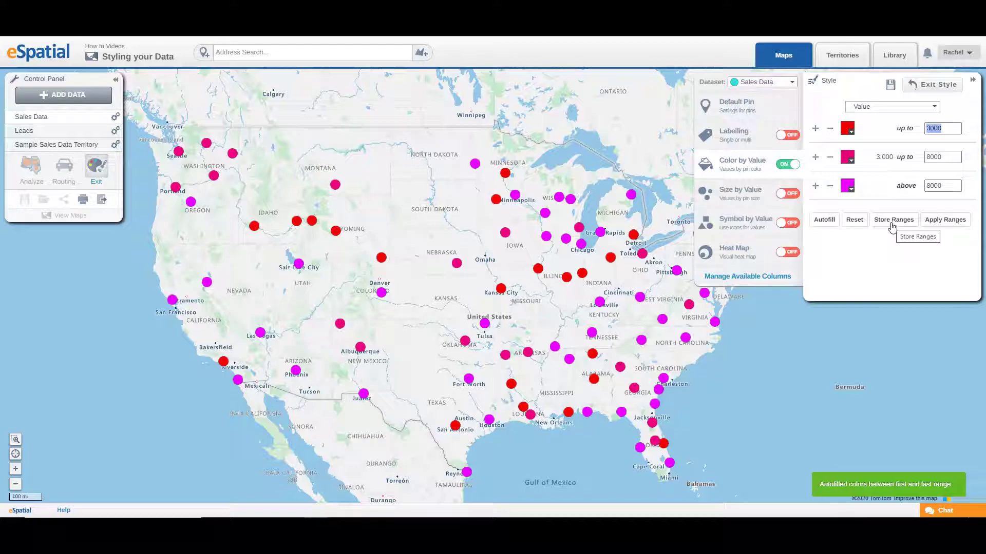
# Store the current colour ranges under the name Sample.
pyautogui.click(891, 226)
pyautogui.click(466, 278)
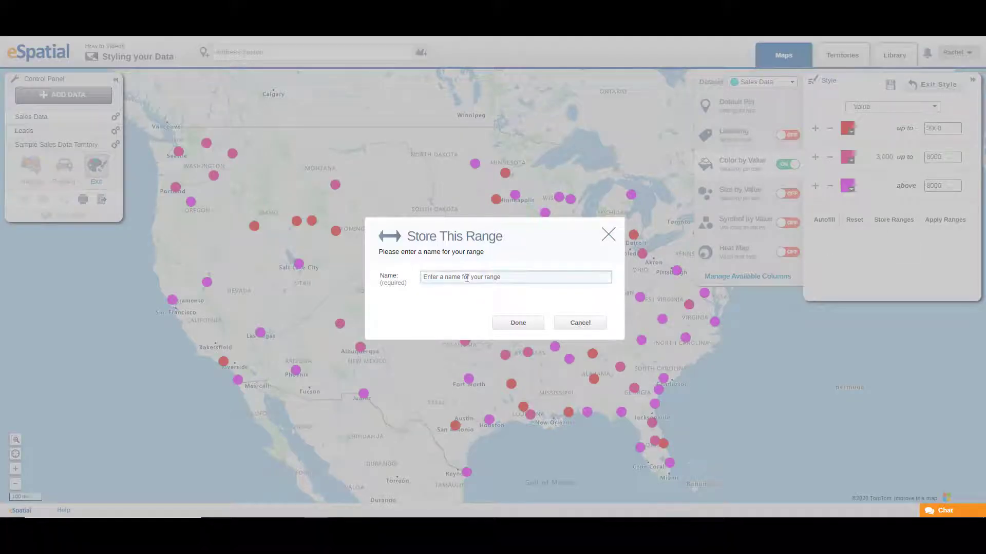
pyautogui.write('Sample')
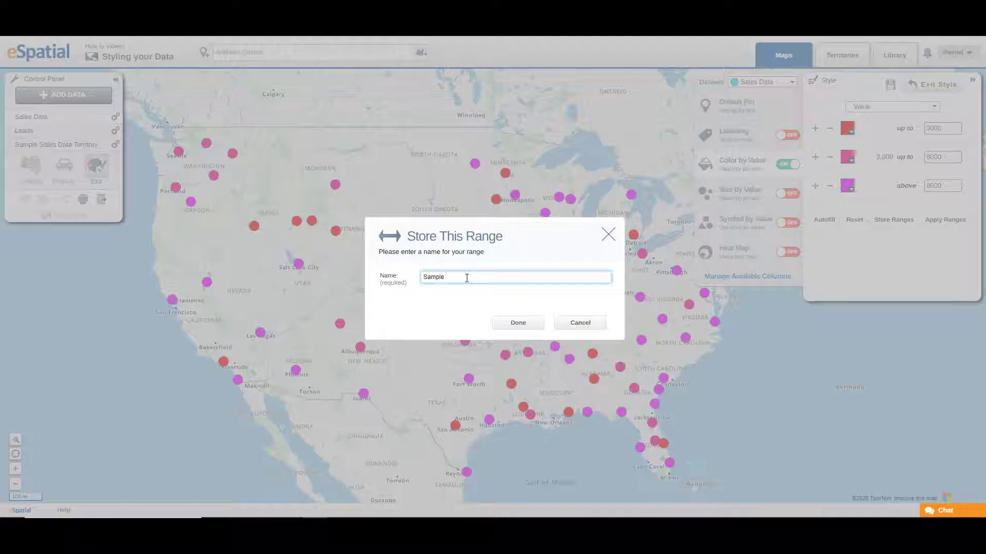
pyautogui.click(517, 323)
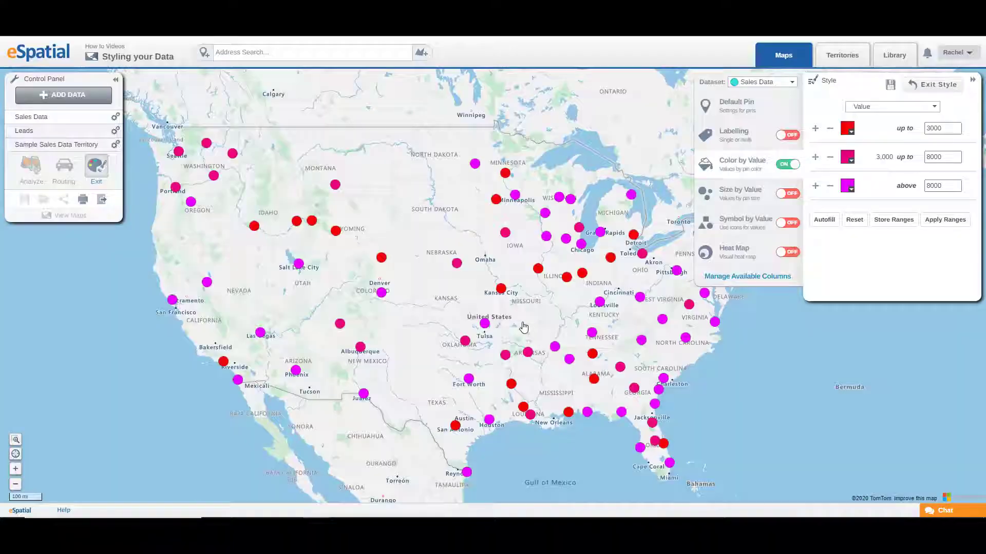
# Open the stored ranges, mark a Sample entry as default, and apply its colours only.
pyautogui.click(945, 219)
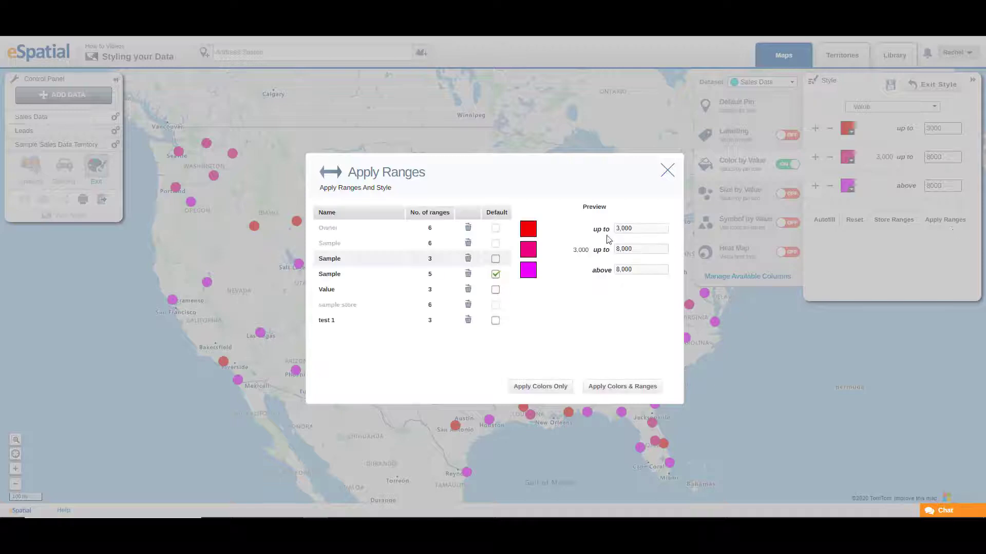
pyautogui.click(496, 260)
pyautogui.click(538, 387)
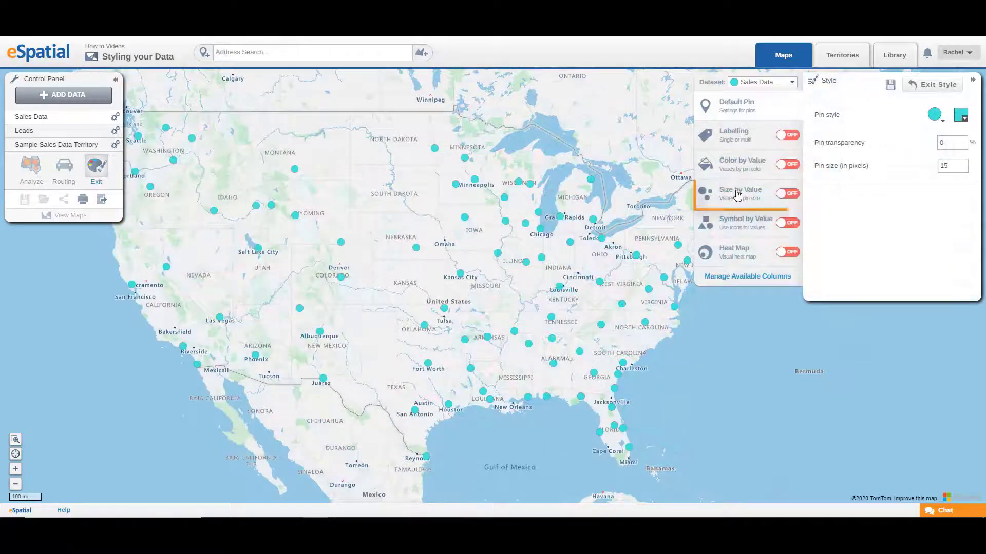
# Turn on Size by Value on the Value column and set the maximum diameter to 50 pixels.
pyautogui.click(738, 193)
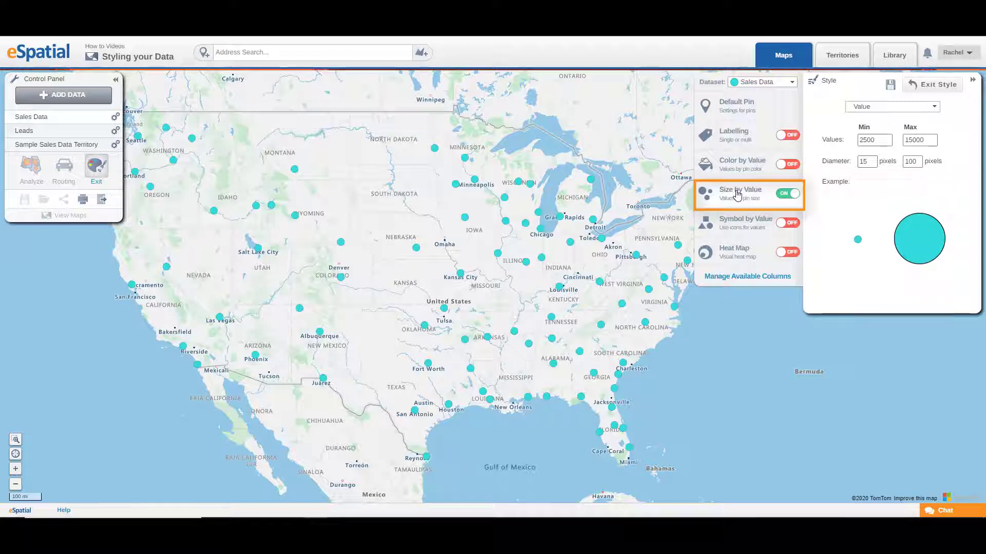
pyautogui.click(904, 112)
pyautogui.click(903, 112)
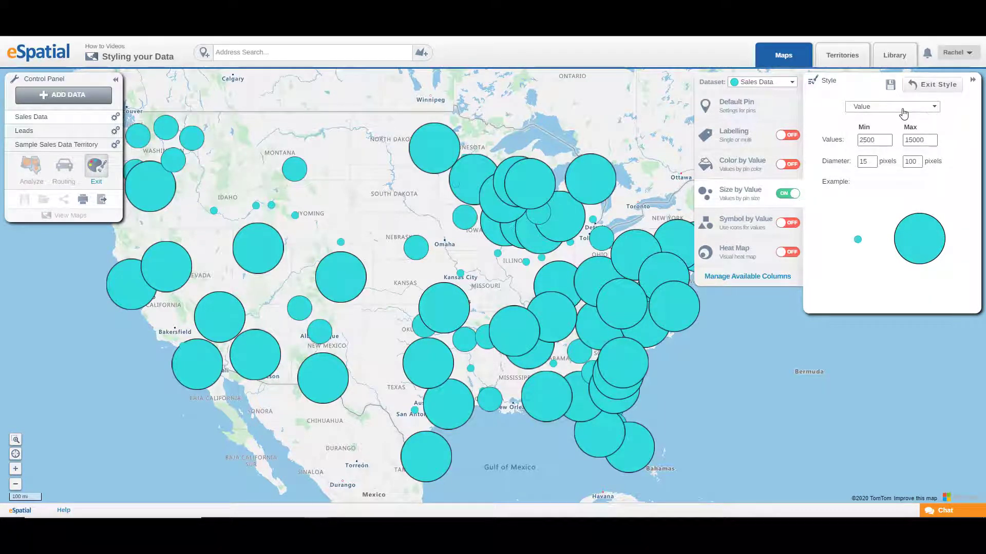
pyautogui.click(913, 162)
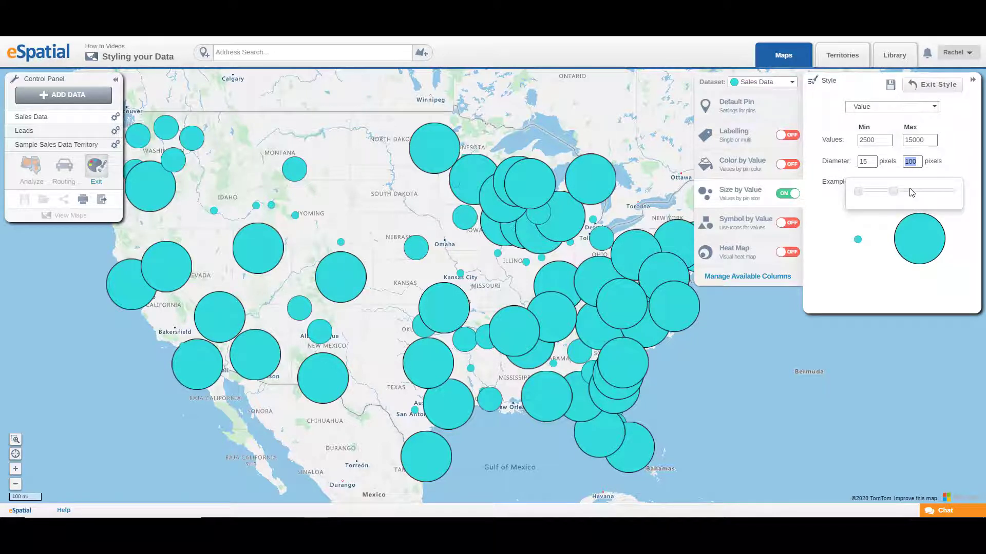
pyautogui.write('50')
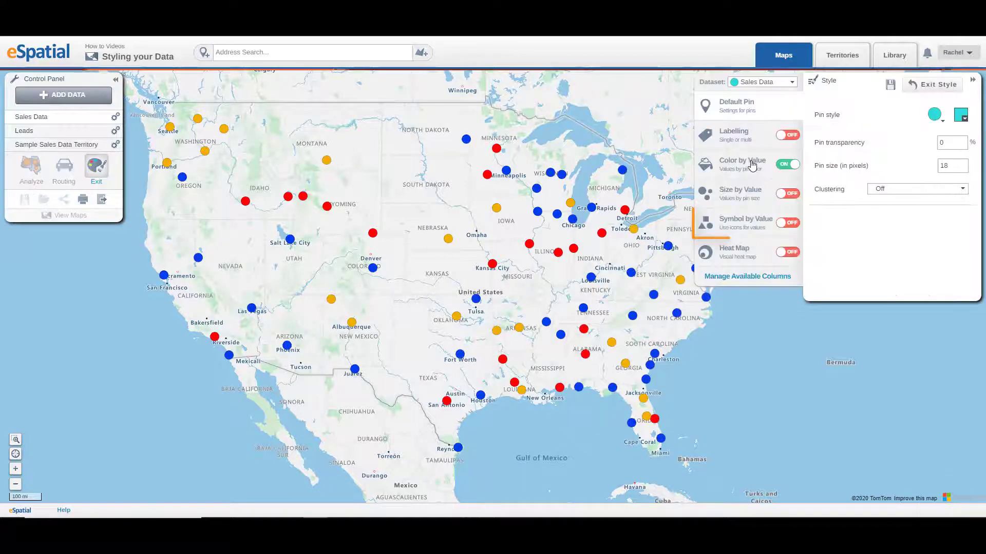
# Turn on Symbol by Value for Sales Data by Status and open the Lead symbol choices.
pyautogui.click(753, 165)
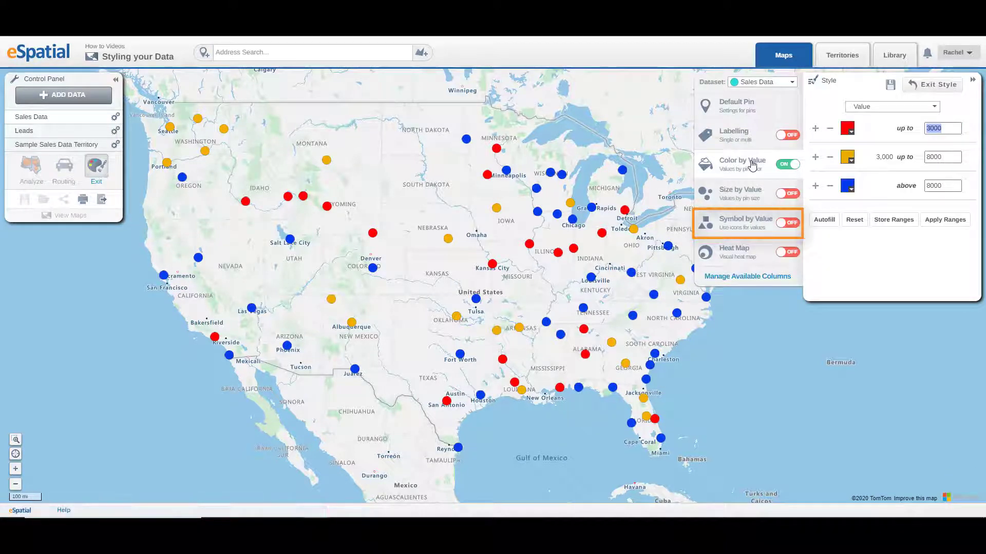
pyautogui.click(747, 226)
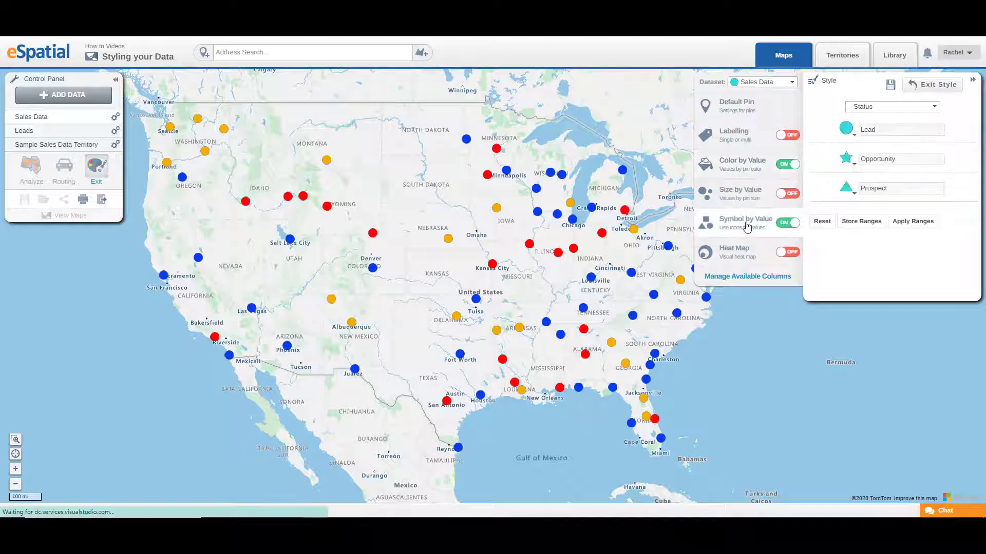
pyautogui.click(853, 137)
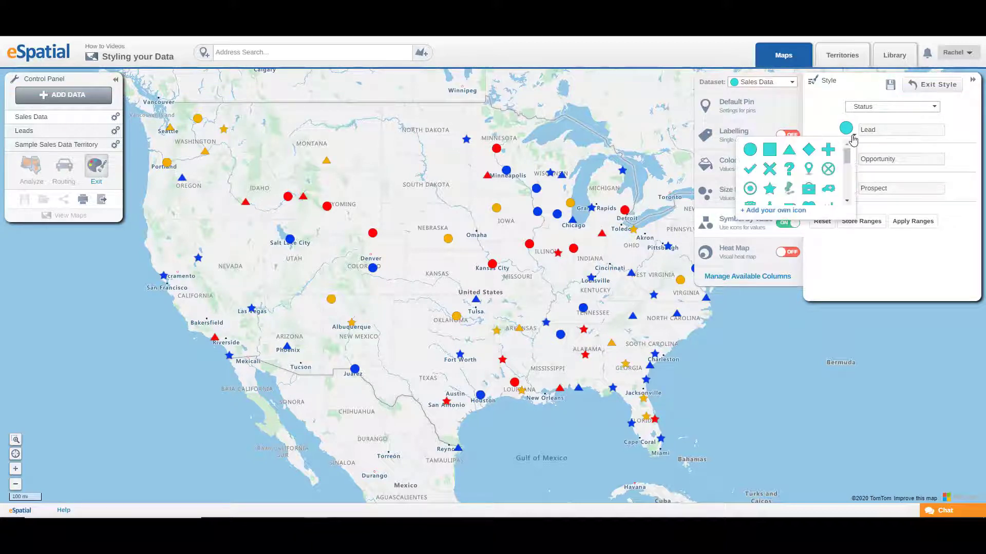
pyautogui.click(854, 138)
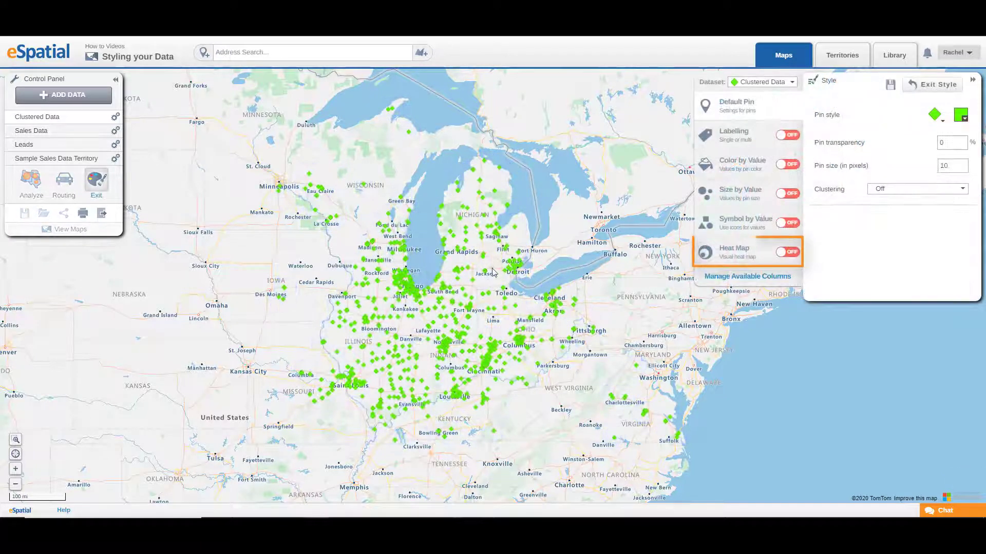
# Turn on Heat Map for Clustered Data using point density and inspect the low colour picker.
pyautogui.click(783, 252)
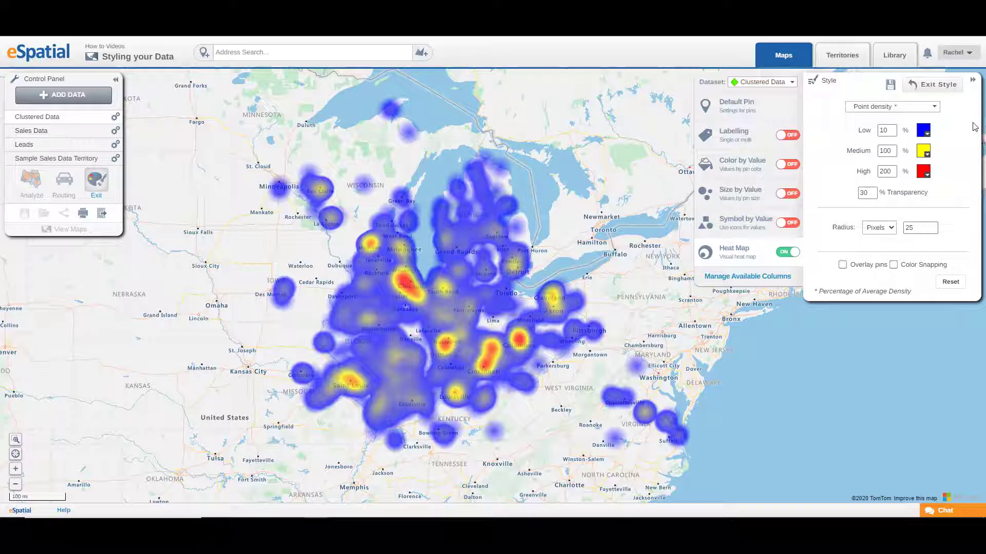
pyautogui.click(934, 107)
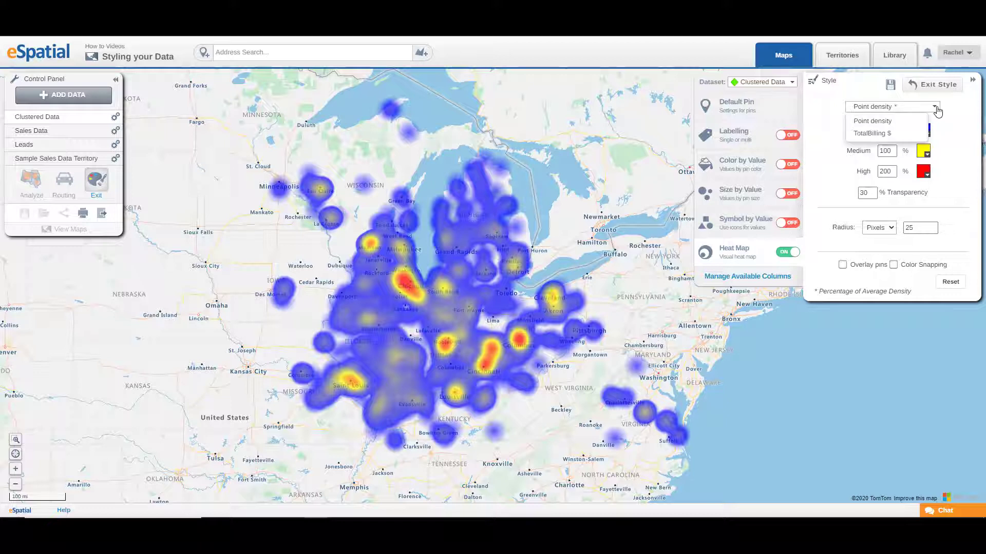
pyautogui.click(935, 106)
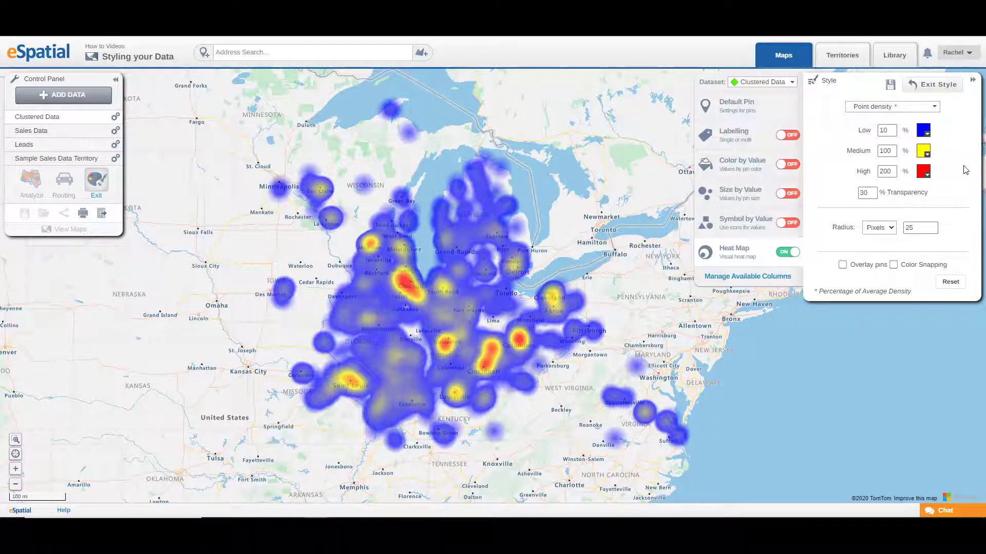
pyautogui.click(927, 136)
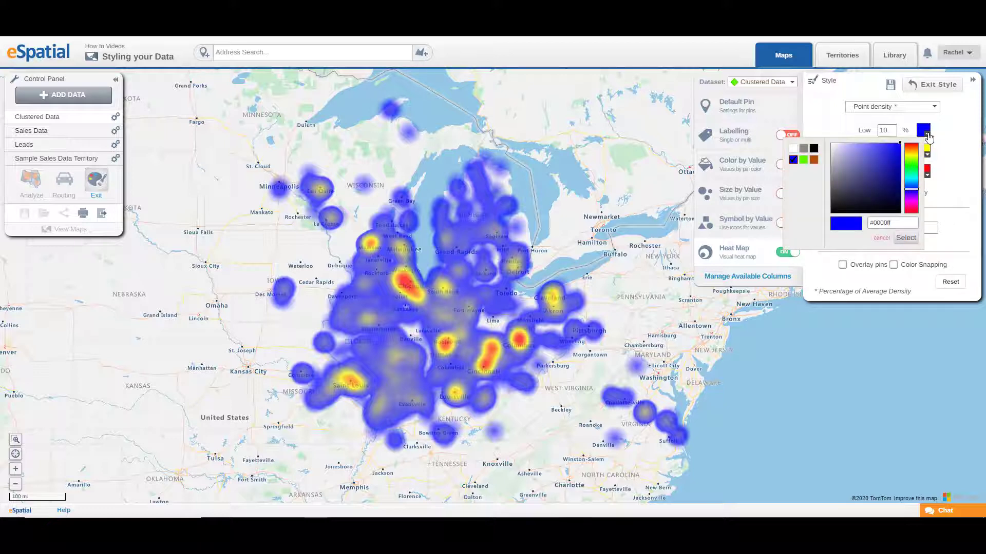
pyautogui.click(927, 135)
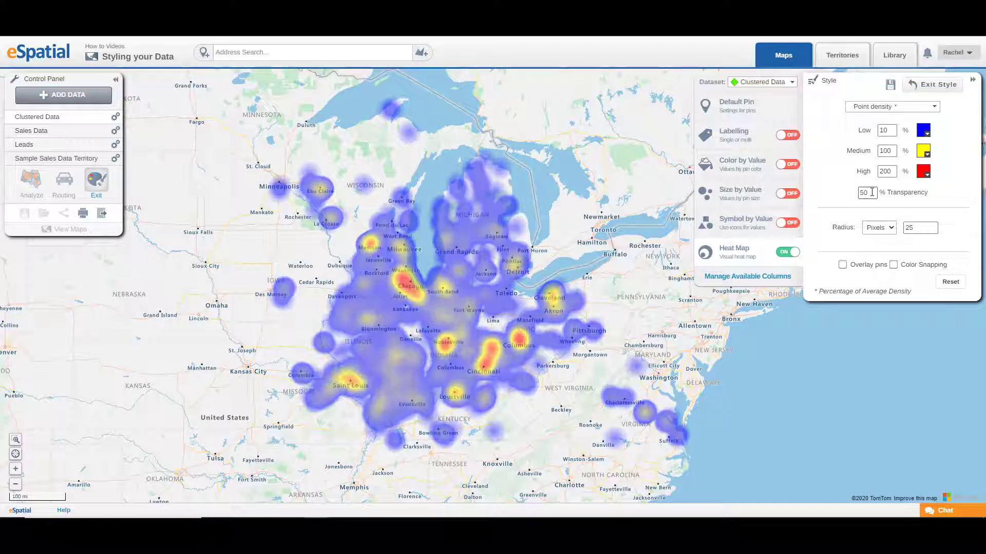
# Set the heat map's low density to 5% and high density to 250%.
pyautogui.doubleClick(885, 129)
pyautogui.write('5')
pyautogui.doubleClick(887, 172)
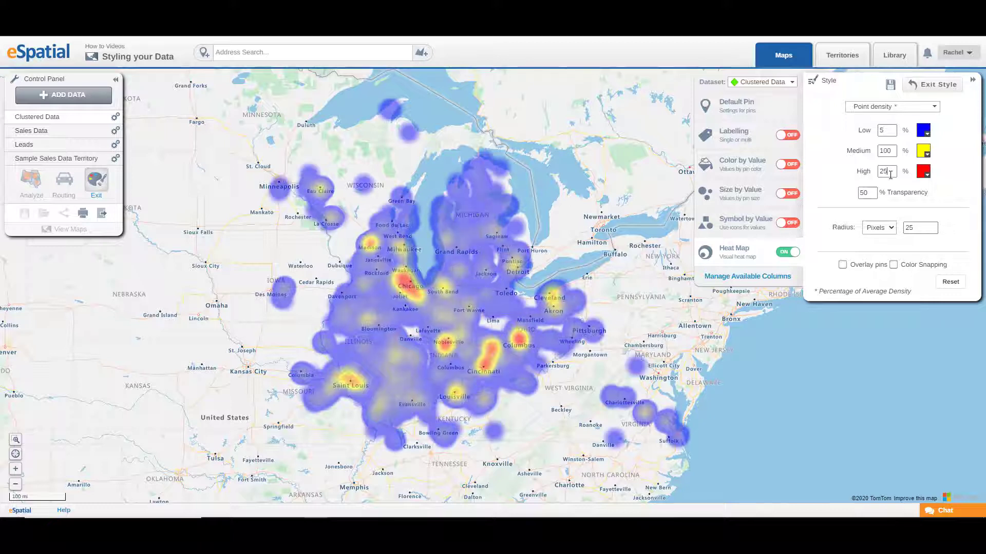
pyautogui.write('250')
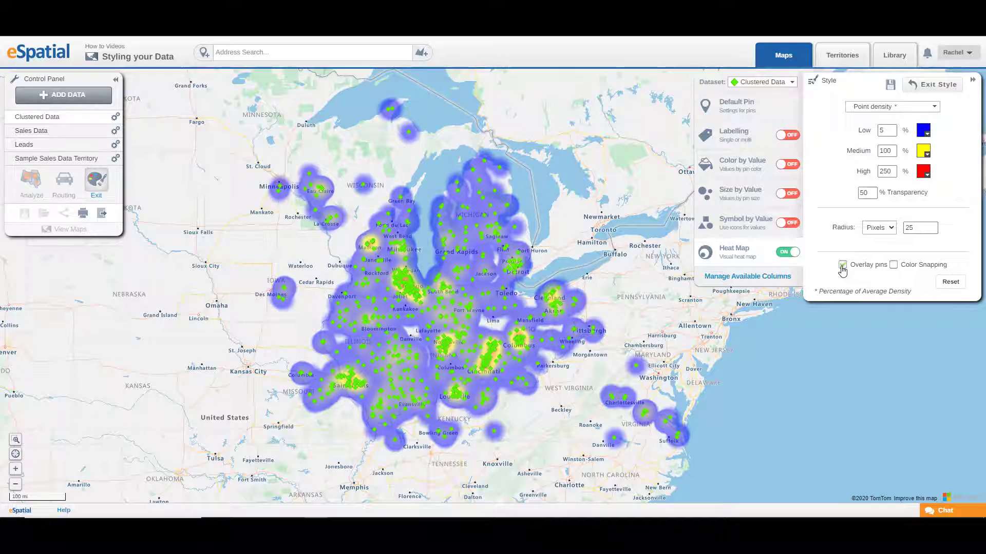
# Enable Overlay pins and Color Snapping on the heat map.
pyautogui.click(842, 265)
pyautogui.click(893, 265)
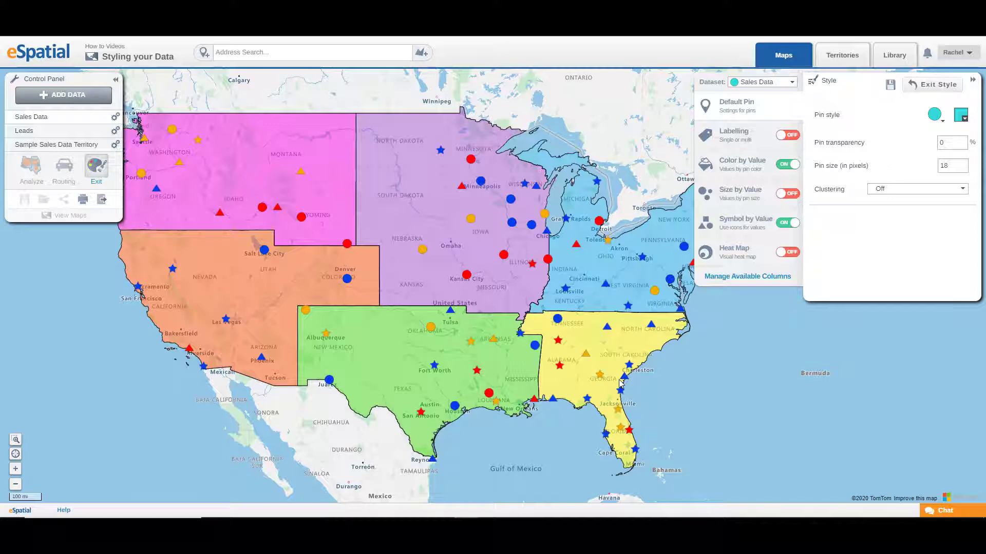
# Save the style changes and exit Style mode.
pyautogui.click(890, 85)
pyautogui.click(952, 89)
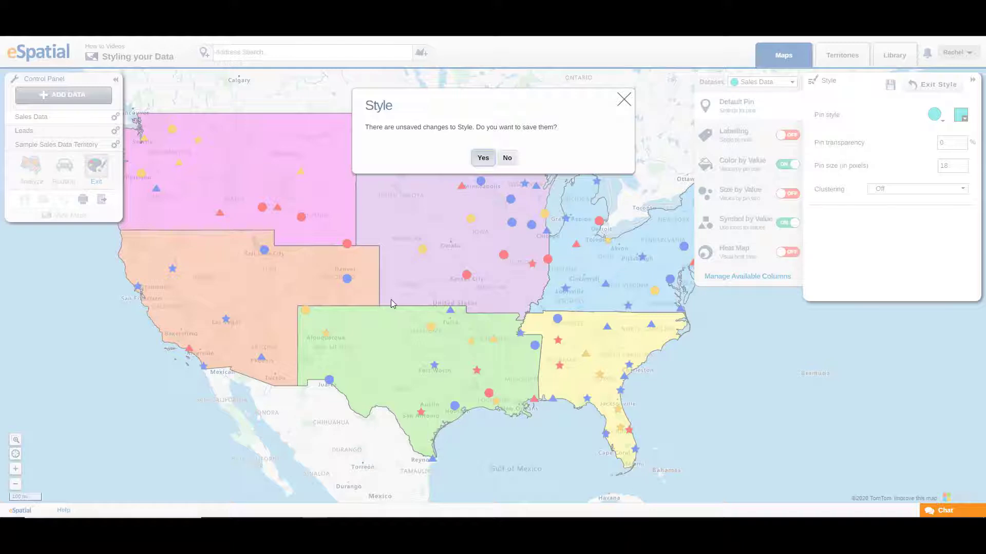
pyautogui.click(482, 158)
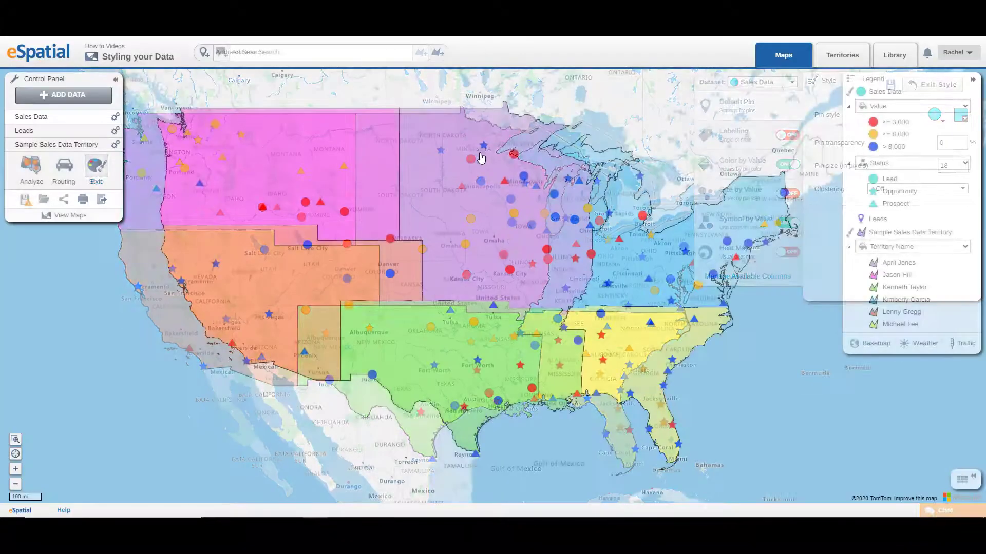